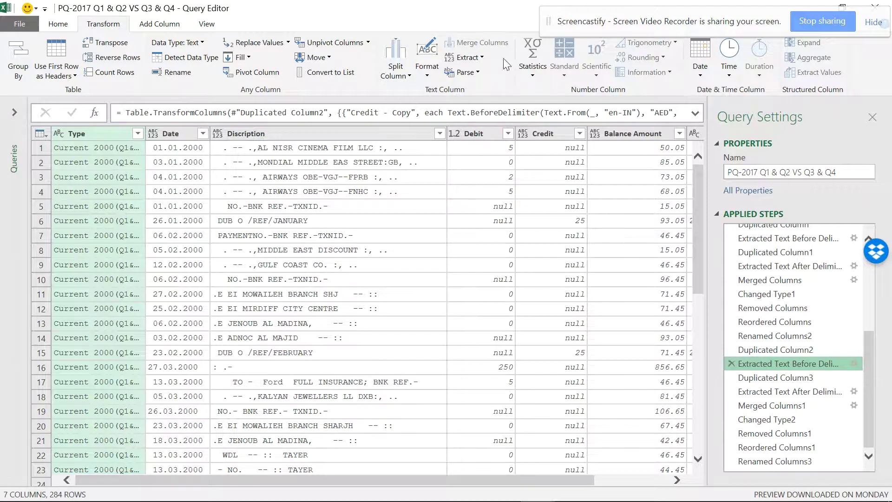
{"action": "left_click", "coordinate": [481, 54]}
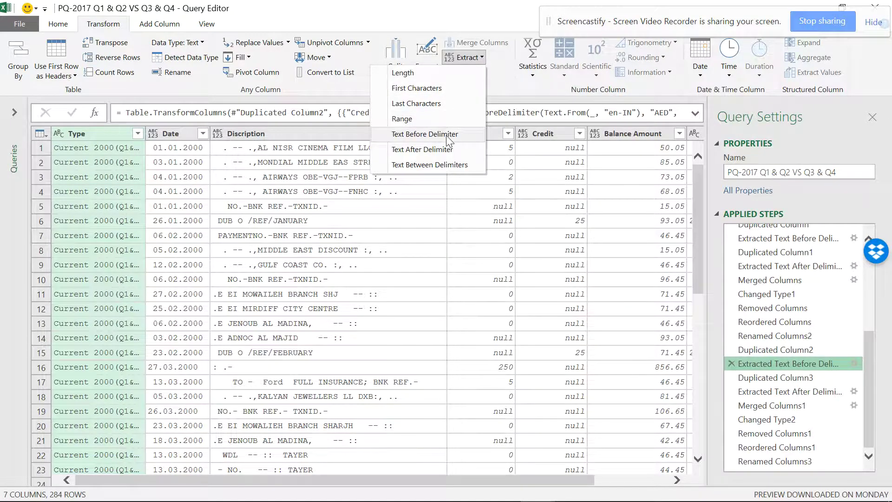
{"action": "left_click", "coordinate": [506, 77]}
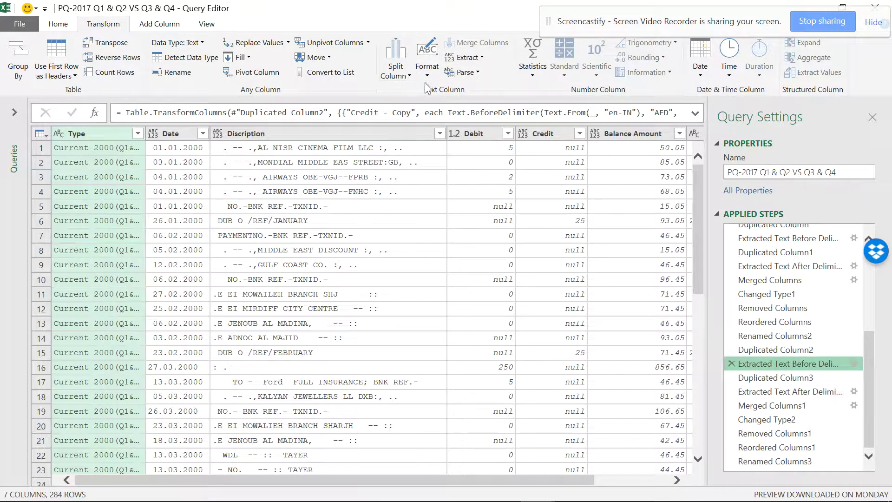
- Duplicate the query PQ-2017 Q1 & Q2 VS Q3 & Q4
{"action": "left_click", "coordinate": [15, 113]}
{"action": "right_click", "coordinate": [69, 242]}
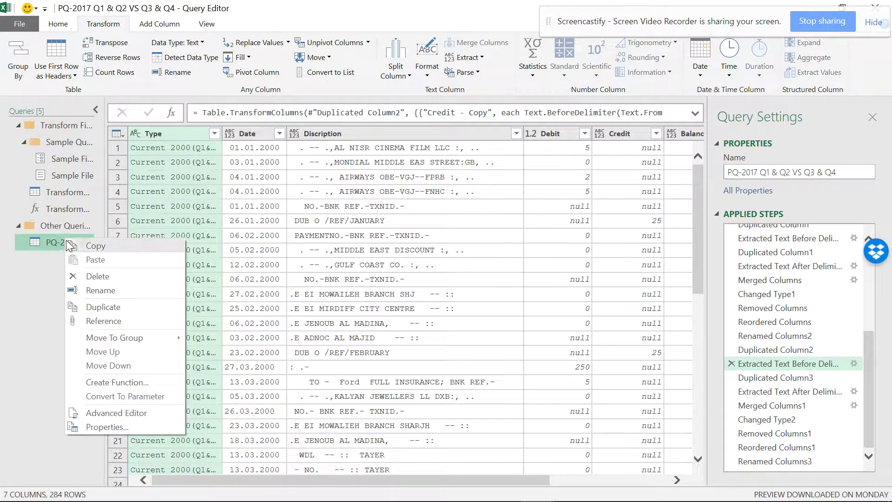
{"action": "left_click", "coordinate": [131, 308]}
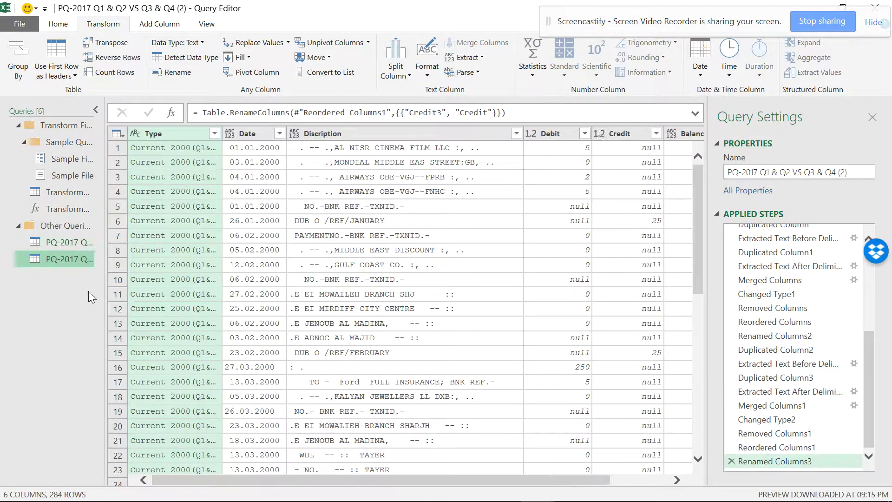
{"action": "left_click", "coordinate": [97, 109]}
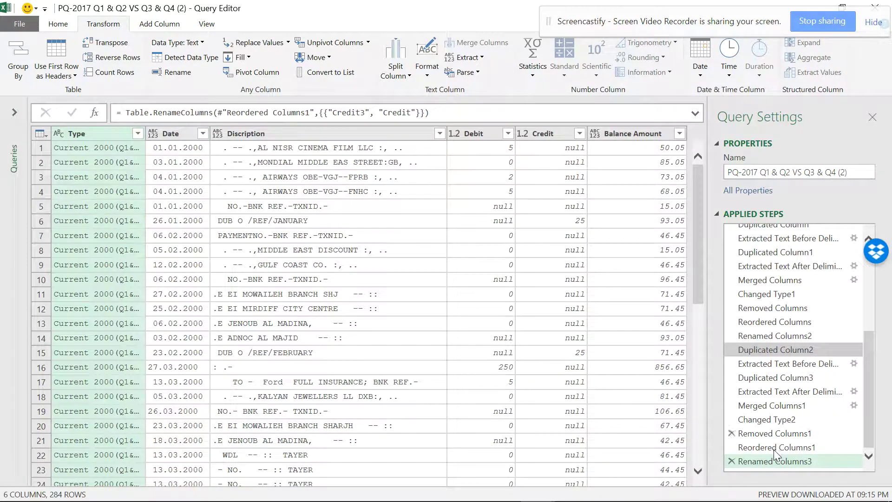
- Delete the duplicated query's applied steps from Renamed Columns3 back through Duplicated Column2
{"action": "left_click", "coordinate": [732, 462]}
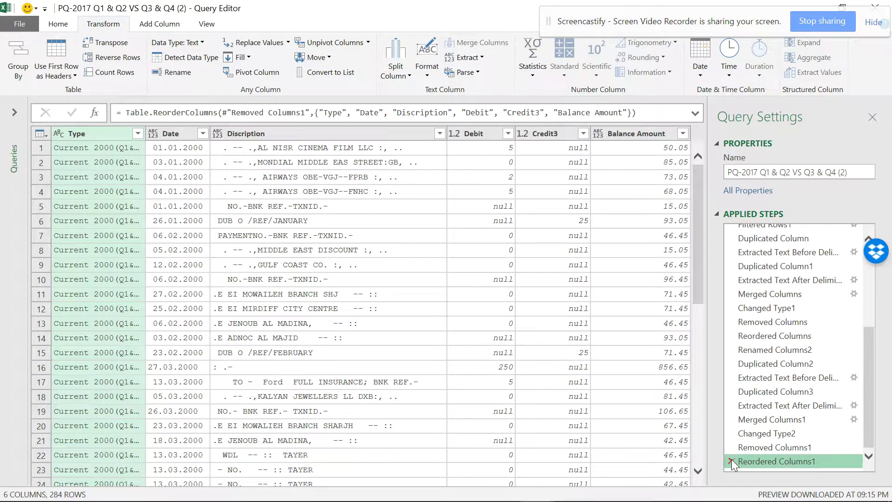
{"action": "left_click", "coordinate": [731, 460]}
{"action": "left_click", "coordinate": [733, 460]}
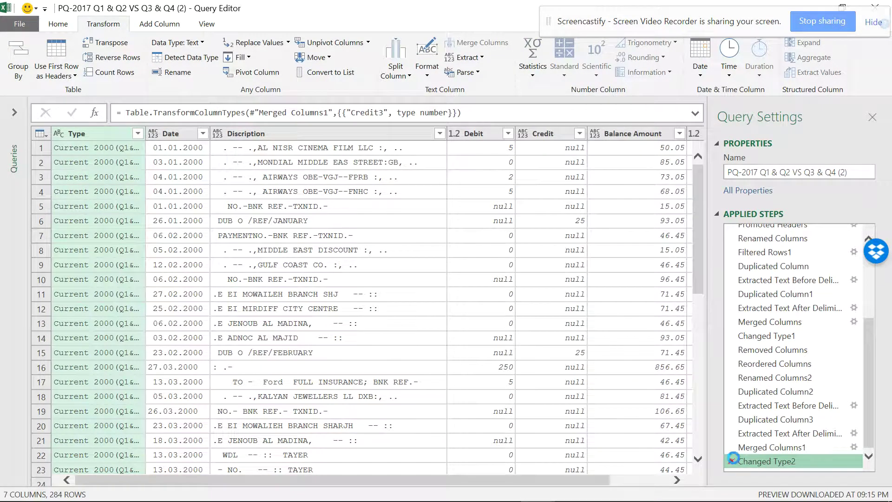
{"action": "left_click", "coordinate": [734, 460]}
{"action": "left_click", "coordinate": [733, 460]}
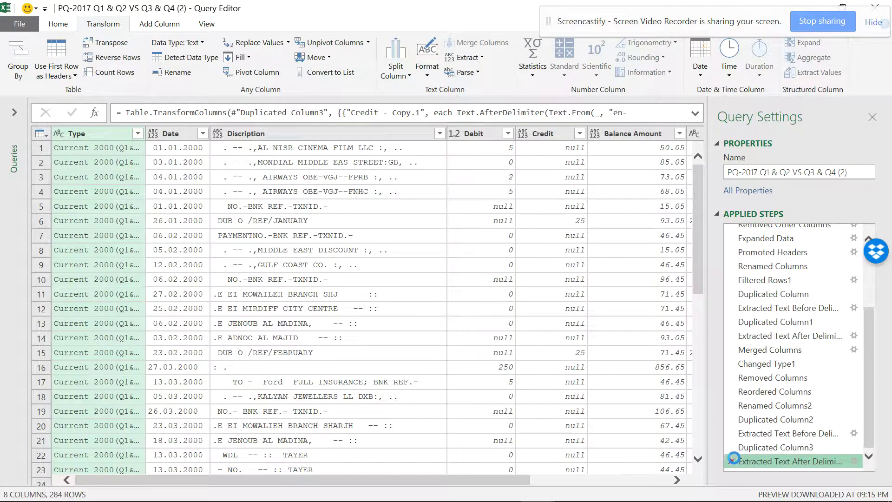
{"action": "left_click", "coordinate": [732, 460]}
{"action": "left_click", "coordinate": [733, 460]}
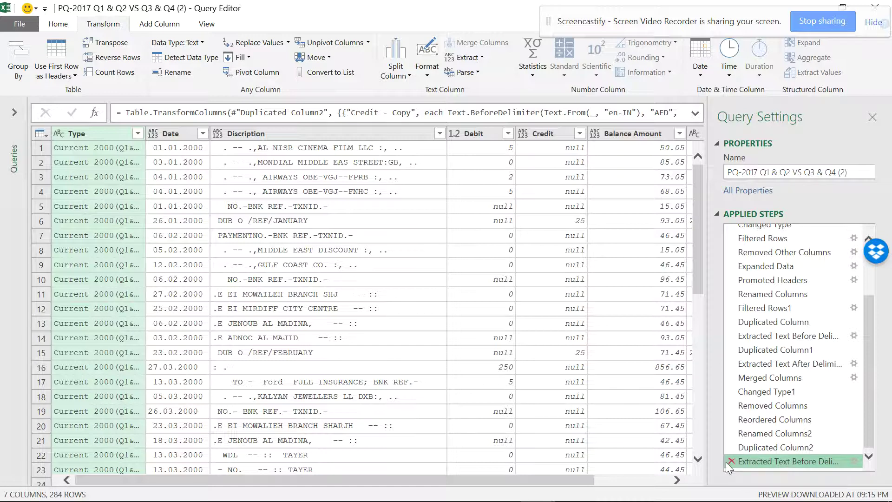
{"action": "left_click", "coordinate": [731, 461]}
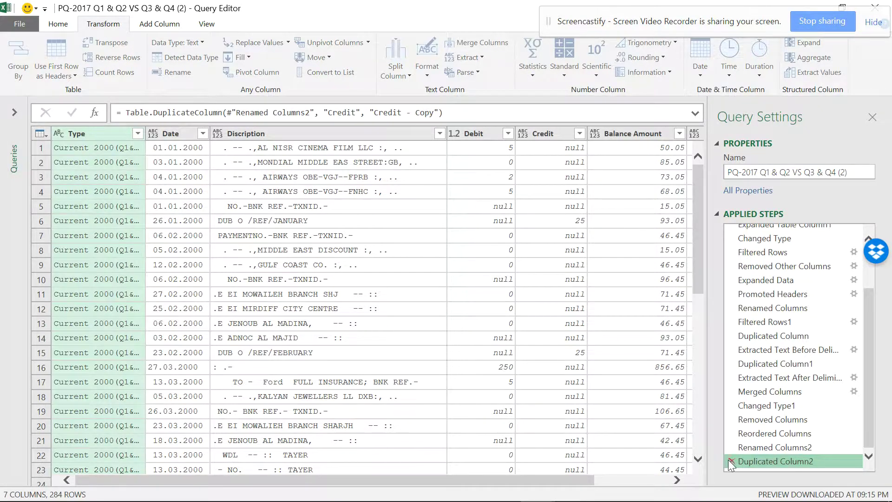
{"action": "left_click", "coordinate": [732, 461]}
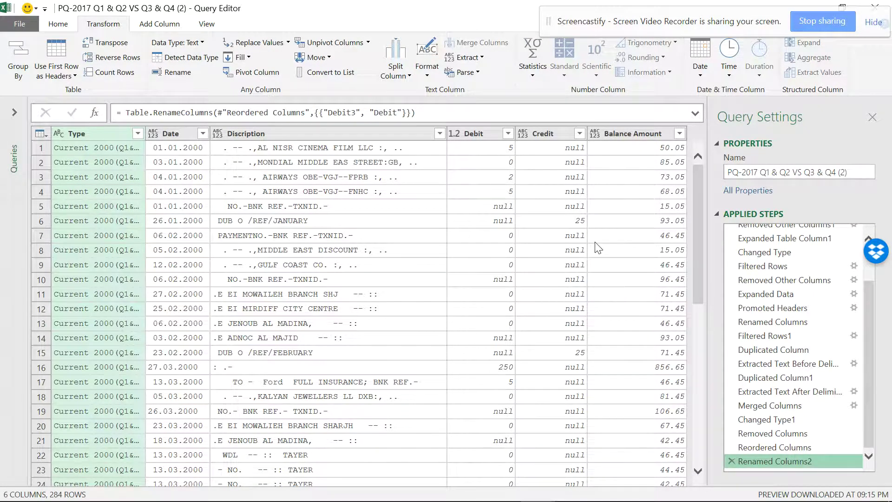
- Review the Debit column and delete the applied steps from Renamed Columns2 back through Duplicated Column, keeping Filtered Rows1 as the last step
{"action": "left_click", "coordinate": [470, 135]}
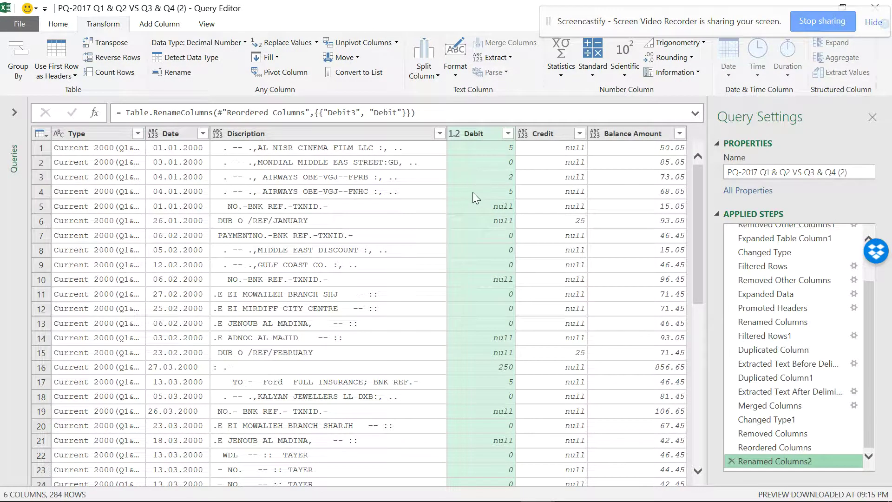
{"action": "scroll", "coordinate": [472, 192], "scroll_direction": "down", "scroll_amount": 20}
{"action": "scroll", "coordinate": [489, 224], "scroll_direction": "down", "scroll_amount": 20}
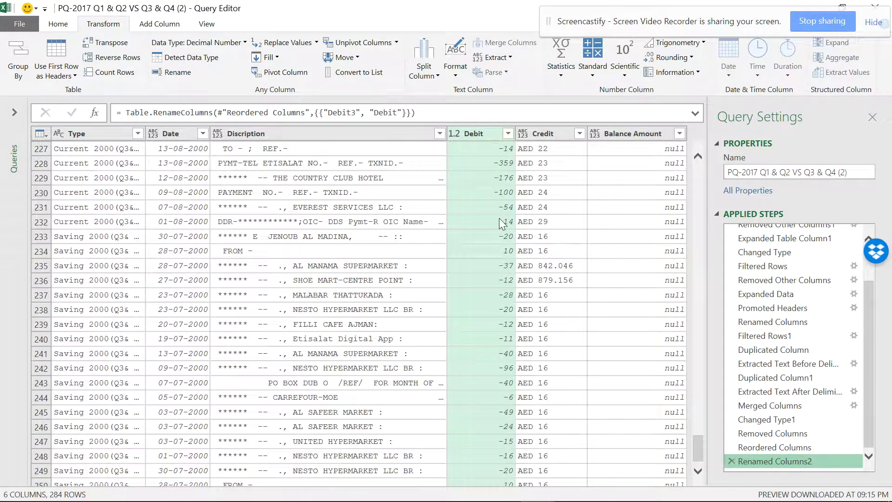
{"action": "scroll", "coordinate": [500, 218], "scroll_direction": "down", "scroll_amount": 11}
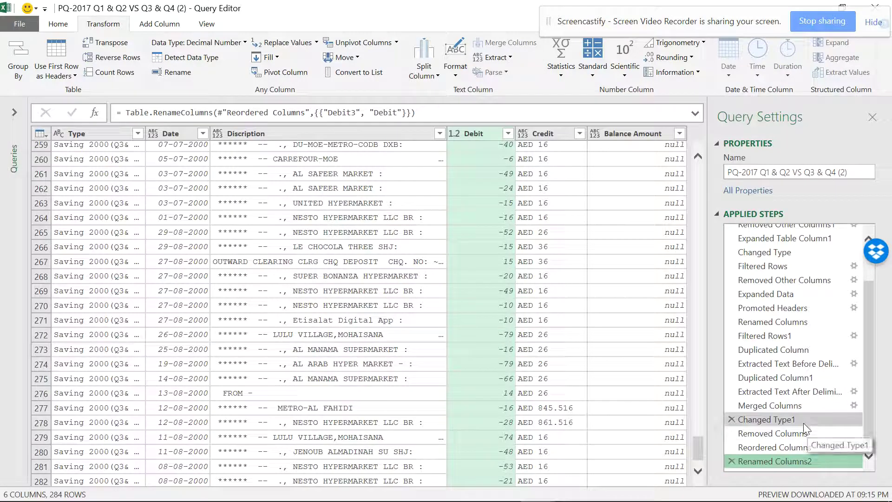
{"action": "left_click", "coordinate": [732, 460]}
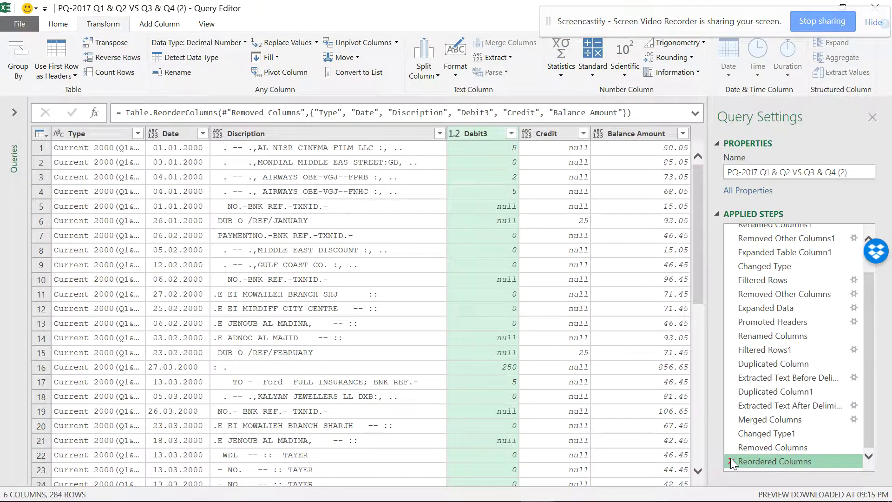
{"action": "left_click", "coordinate": [730, 460]}
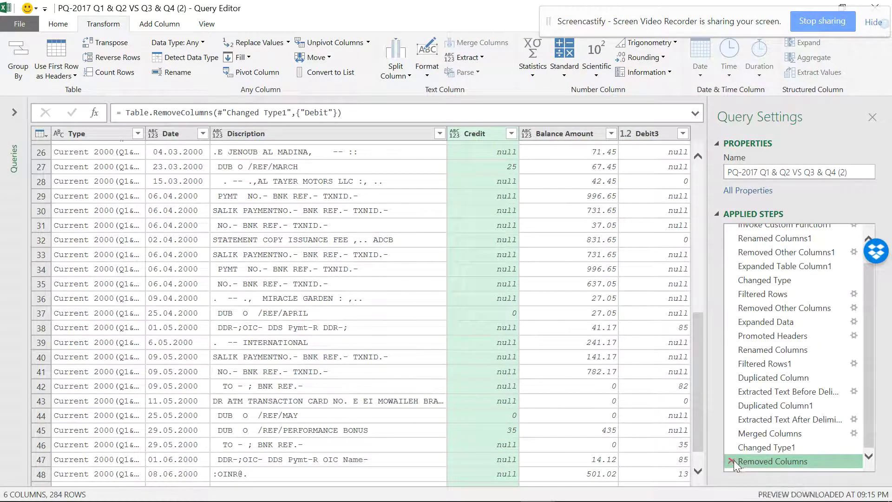
{"action": "left_click", "coordinate": [732, 461]}
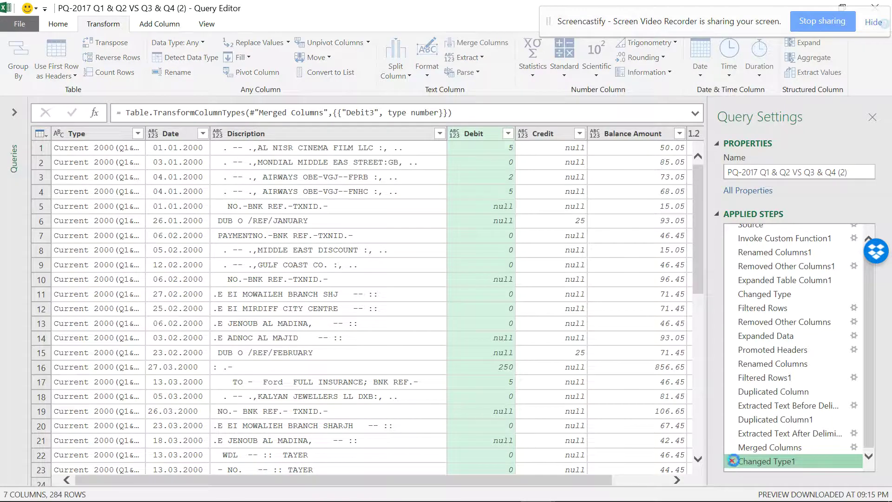
{"action": "left_click", "coordinate": [733, 460]}
{"action": "left_click", "coordinate": [732, 458]}
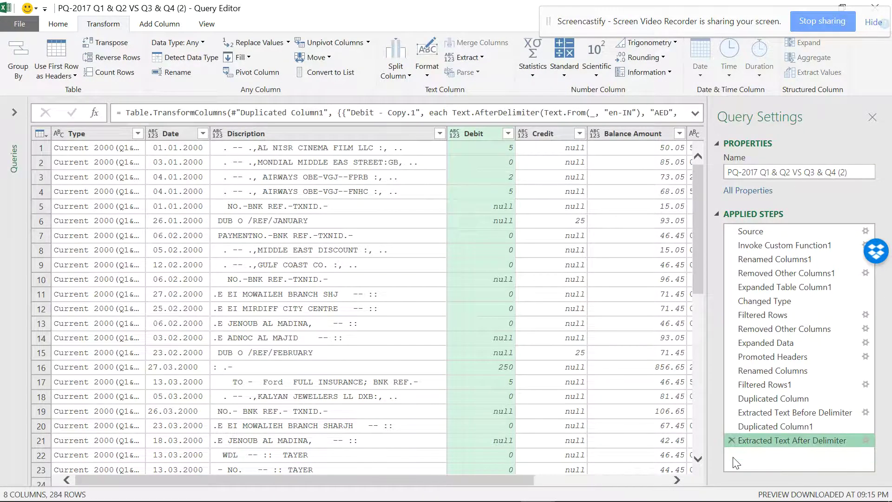
{"action": "left_click", "coordinate": [731, 440]}
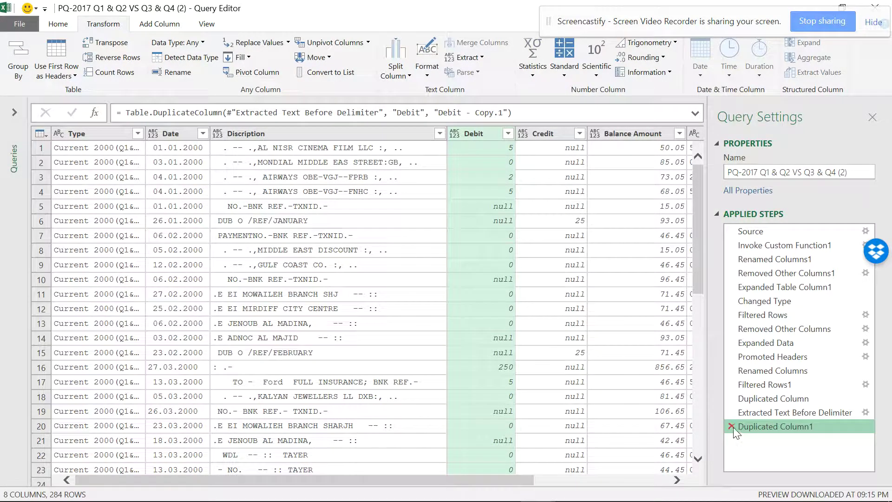
{"action": "left_click", "coordinate": [731, 426]}
{"action": "left_click", "coordinate": [732, 413]}
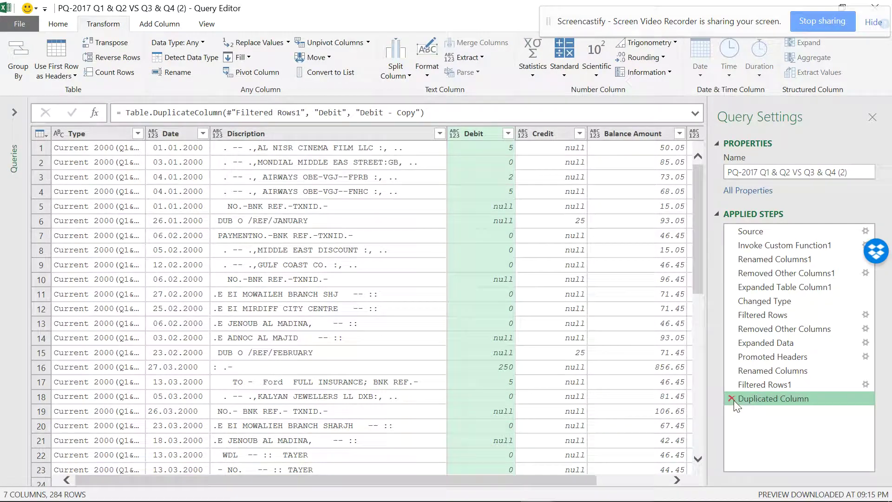
{"action": "left_click", "coordinate": [732, 399]}
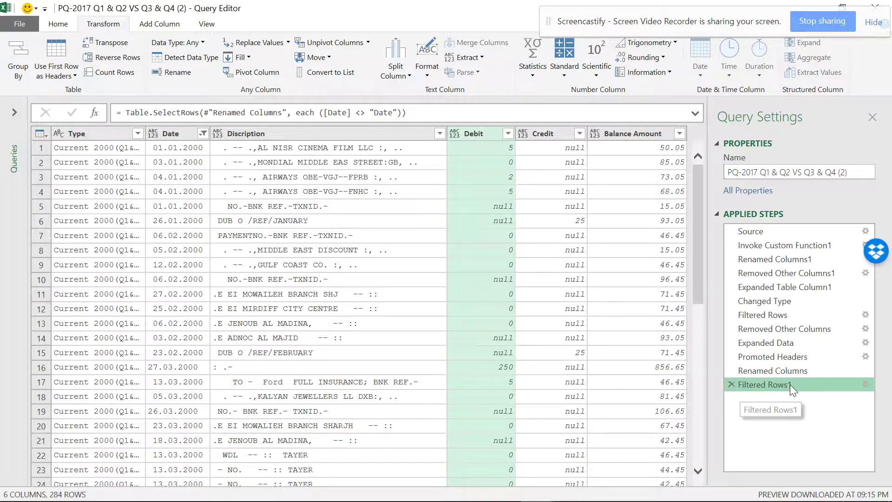
{"action": "scroll", "coordinate": [522, 261], "scroll_direction": "down", "scroll_amount": 20}
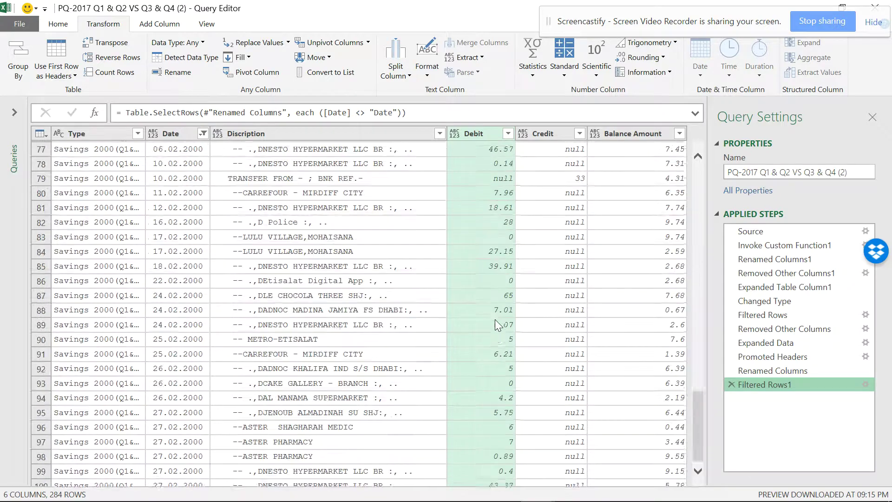
{"action": "scroll", "coordinate": [493, 322], "scroll_direction": "down", "scroll_amount": 20}
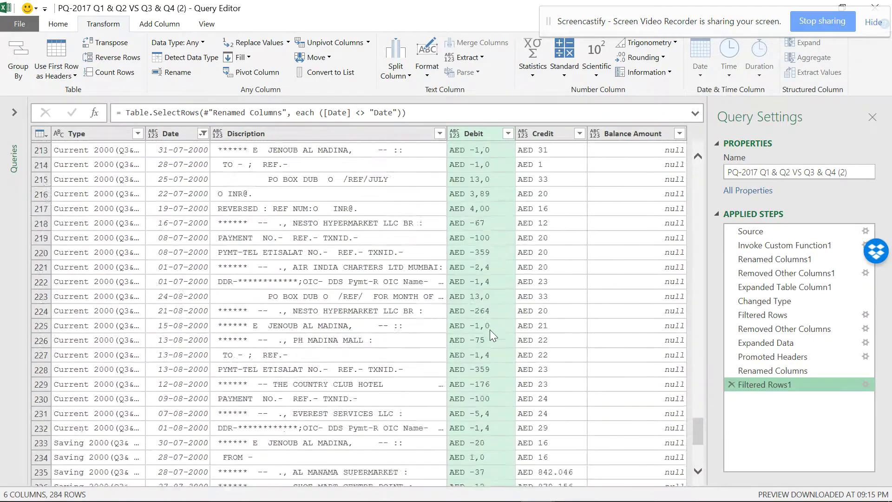
{"action": "scroll", "coordinate": [481, 189], "scroll_direction": "up", "scroll_amount": 7}
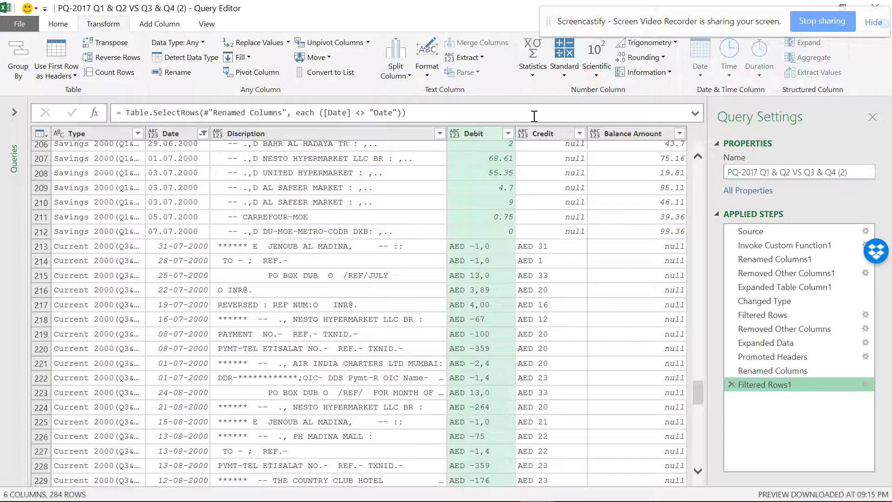
{"action": "left_click", "coordinate": [539, 134], "text": "ctrl"}
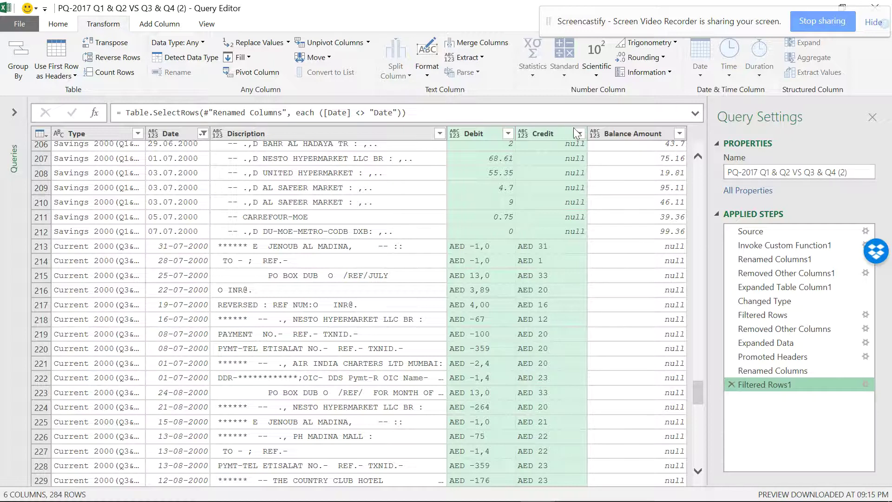
{"action": "left_click", "coordinate": [479, 130]}
{"action": "left_click", "coordinate": [400, 74]}
{"action": "left_click", "coordinate": [389, 85]}
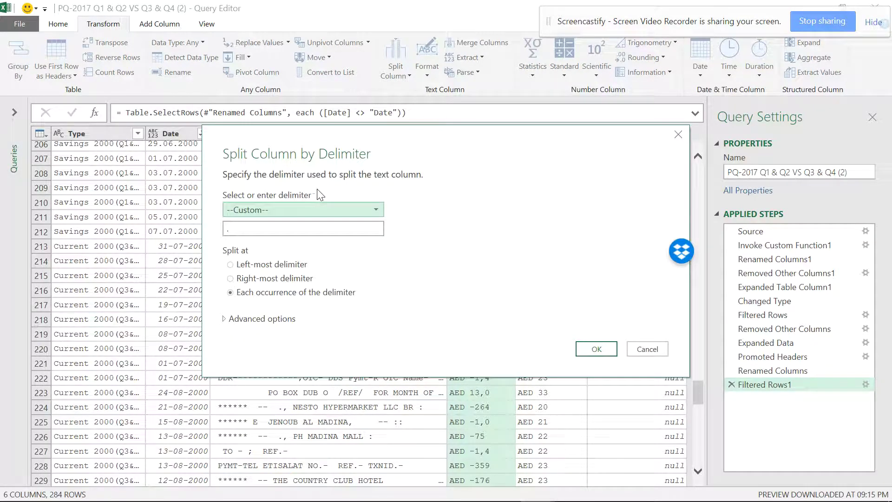
{"action": "left_click", "coordinate": [677, 135]}
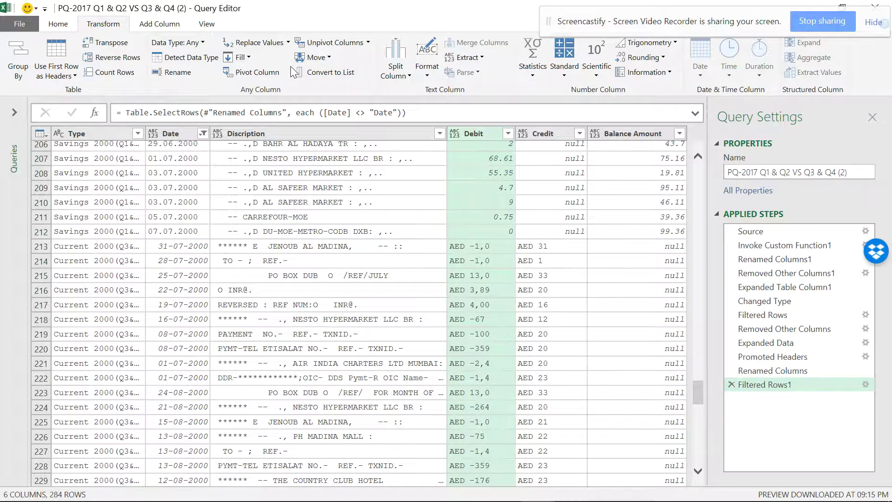
{"action": "left_click", "coordinate": [482, 57]}
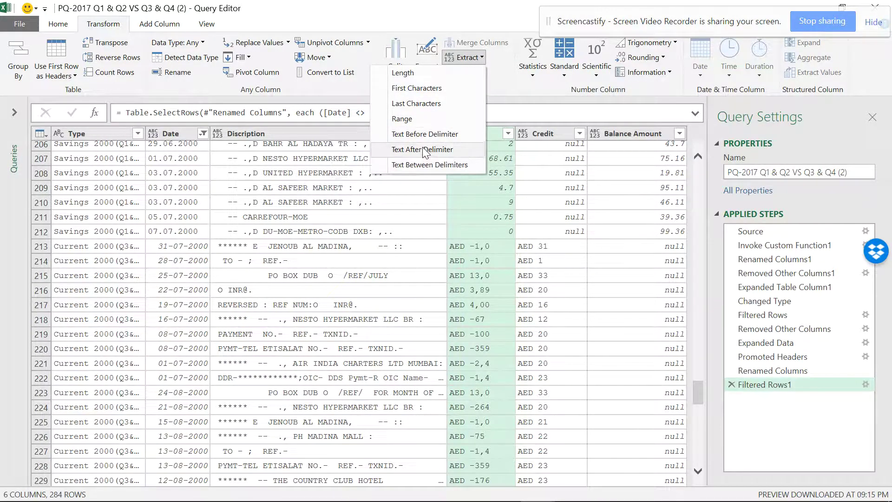
{"action": "left_click", "coordinate": [498, 79]}
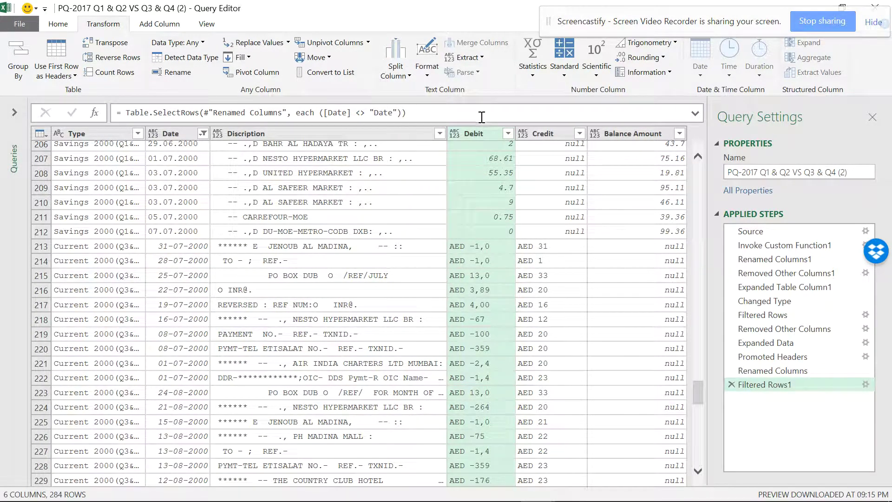
- Split the Debit column at each occurrence of the custom delimiter AED into 2 columns and check the resulting rows
{"action": "left_click", "coordinate": [409, 77]}
{"action": "left_click", "coordinate": [366, 88]}
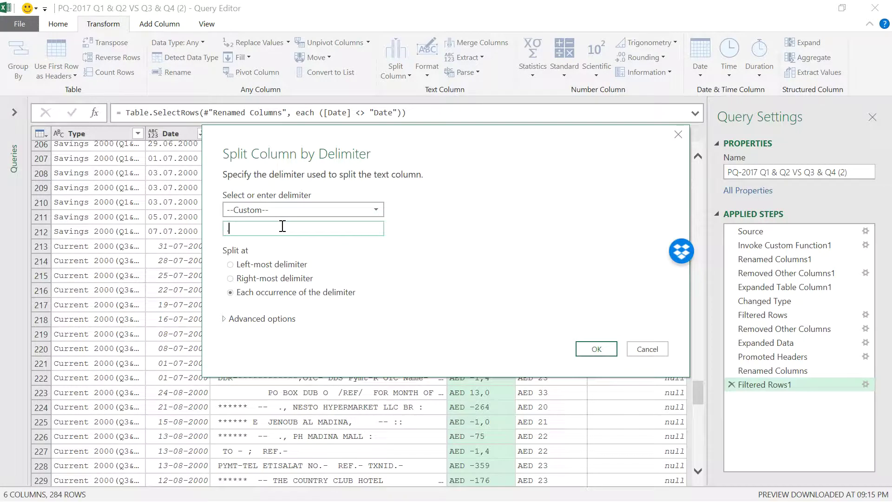
{"action": "type", "text": "A"}
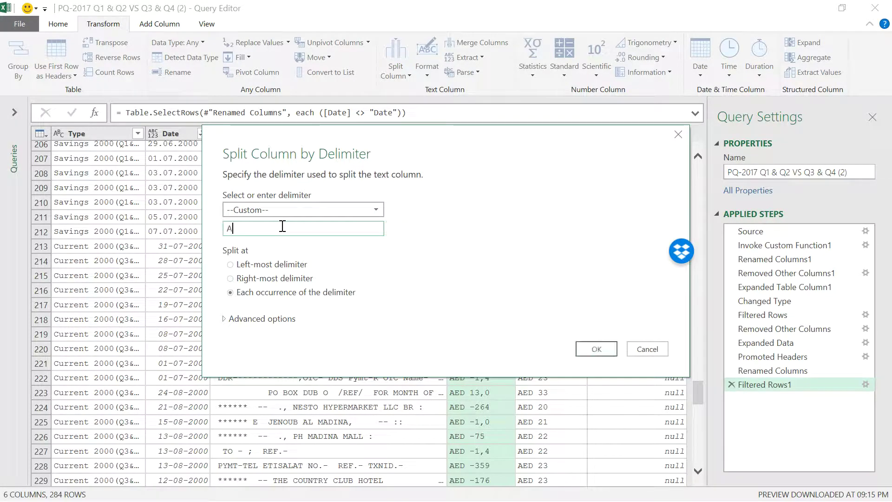
{"action": "type", "text": "WED"}
{"action": "left_click", "coordinate": [255, 323]}
{"action": "left_click", "coordinate": [233, 394]}
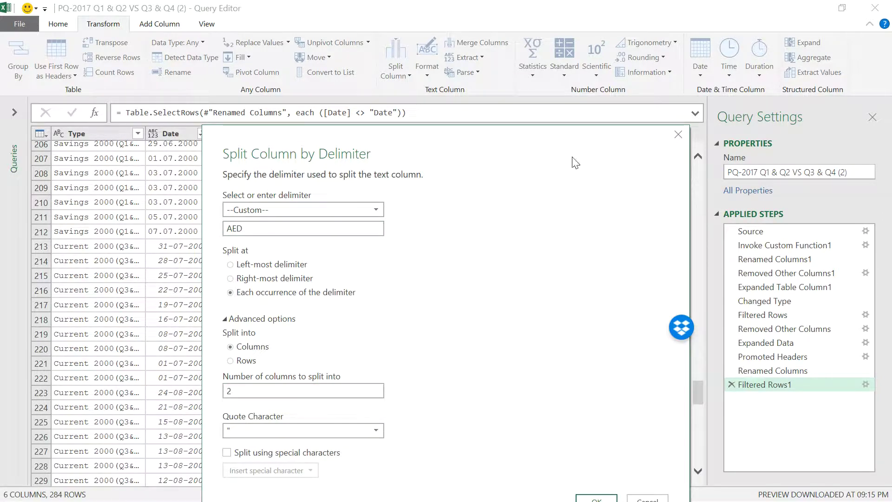
{"action": "left_click", "coordinate": [604, 425]}
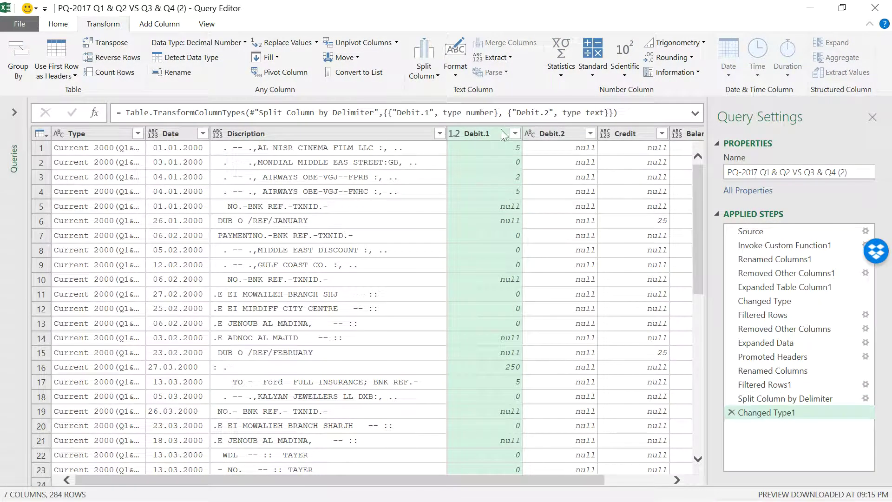
{"action": "scroll", "coordinate": [559, 155], "scroll_direction": "down", "scroll_amount": 20}
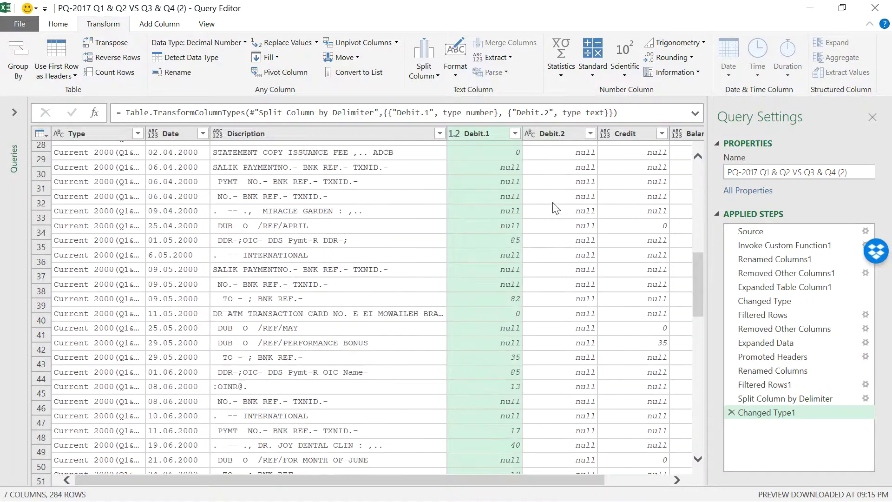
{"action": "scroll", "coordinate": [553, 211], "scroll_direction": "down", "scroll_amount": 20}
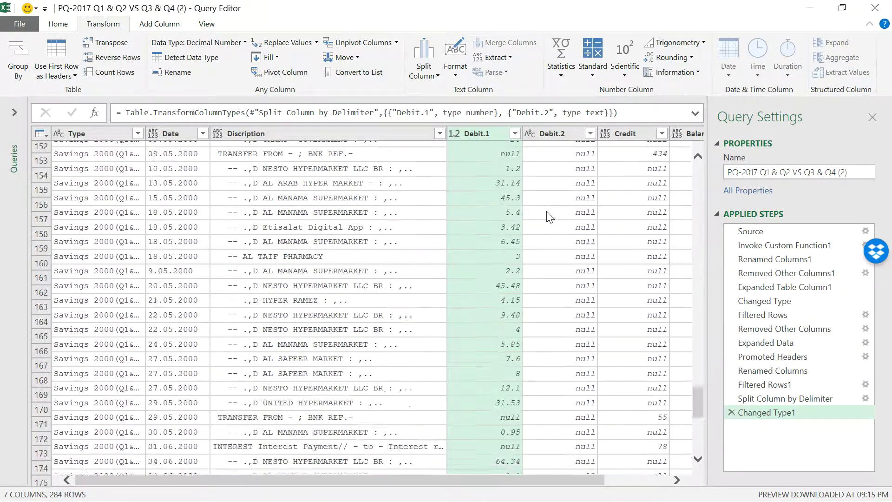
- Review the split debit values, then merge Debit.1 and Debit.2 without a separator into a column named Debit3
{"action": "scroll", "coordinate": [547, 222], "scroll_direction": "up", "scroll_amount": 6}
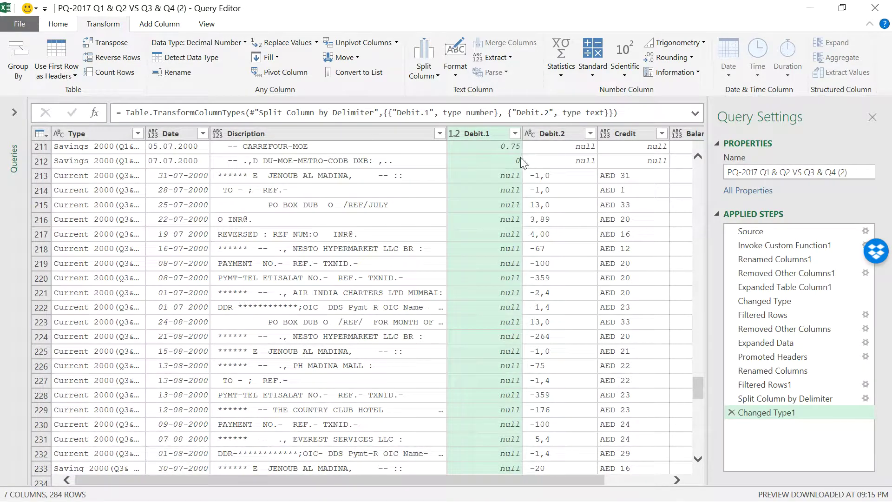
{"action": "scroll", "coordinate": [523, 163], "scroll_direction": "up", "scroll_amount": 3}
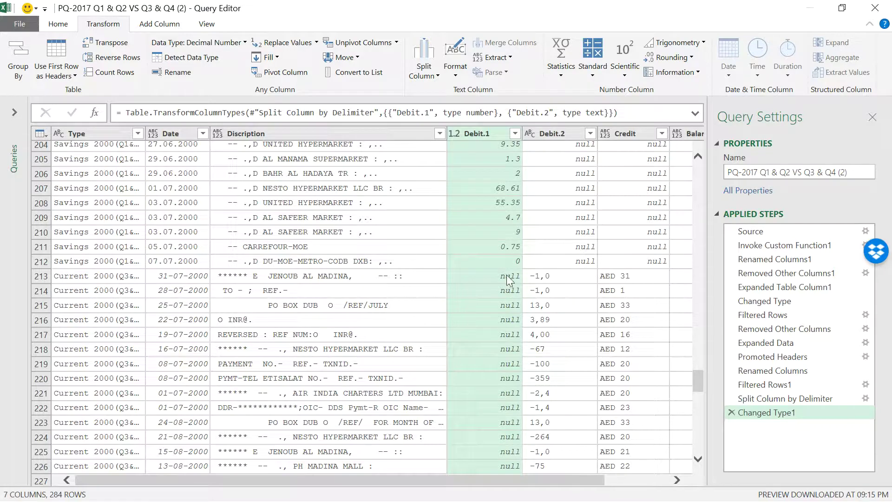
{"action": "scroll", "coordinate": [552, 300], "scroll_direction": "down", "scroll_amount": 15}
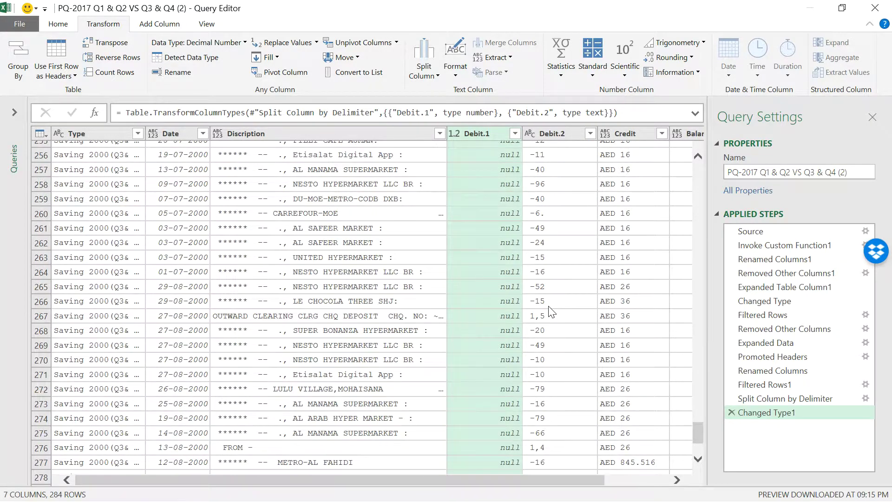
{"action": "scroll", "coordinate": [531, 295], "scroll_direction": "up", "scroll_amount": 11}
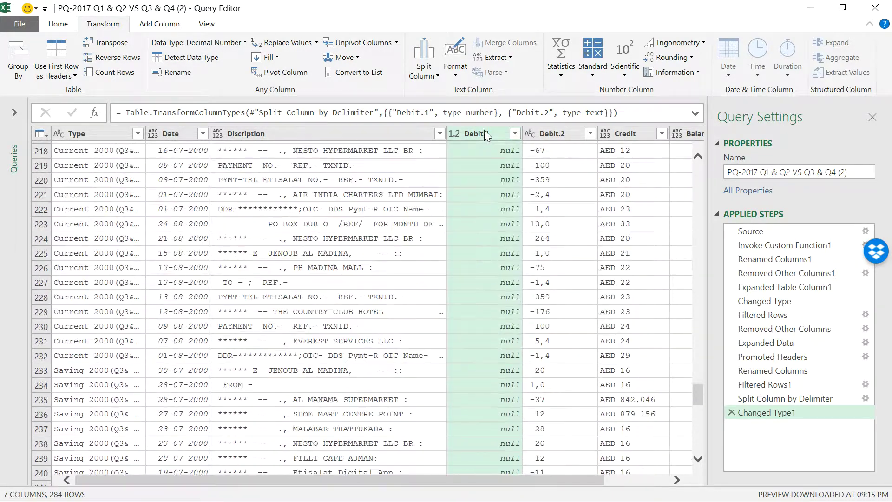
{"action": "left_click", "coordinate": [554, 132], "text": "ctrl"}
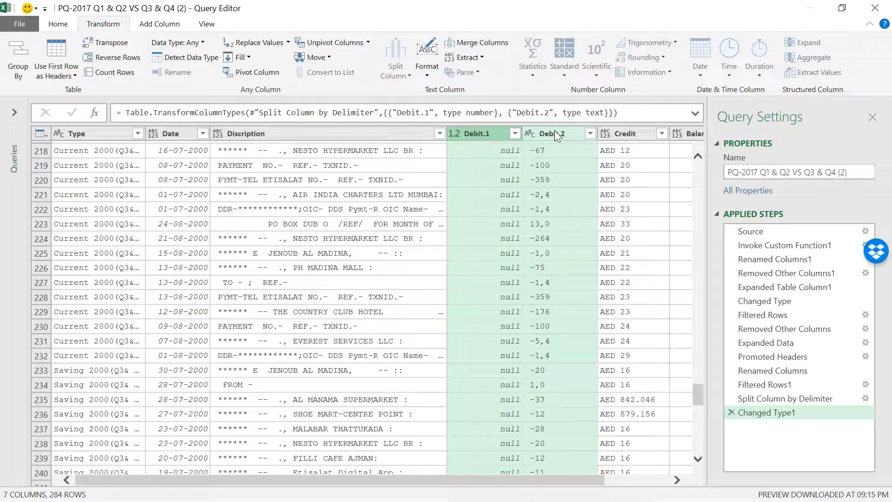
{"action": "left_click", "coordinate": [491, 43]}
{"action": "left_click_drag", "start_coordinate": [267, 277], "coordinate": [219, 278]}
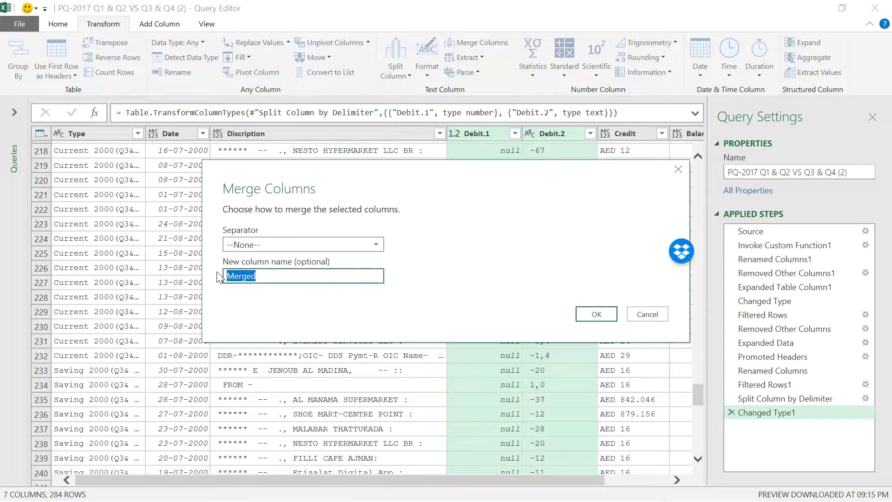
{"action": "type", "text": "d"}
{"action": "key", "text": "BackSpace"}
{"action": "key", "text": "Caps_Lock"}
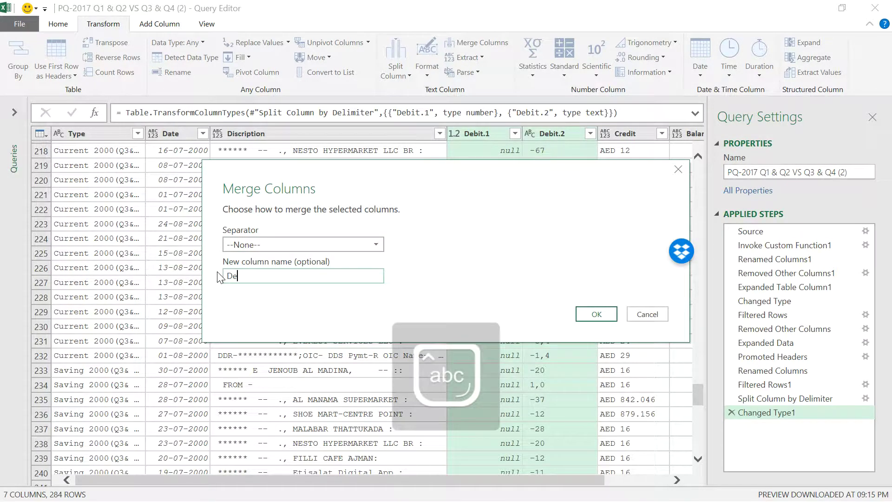
{"action": "type", "text": "ebit3"}
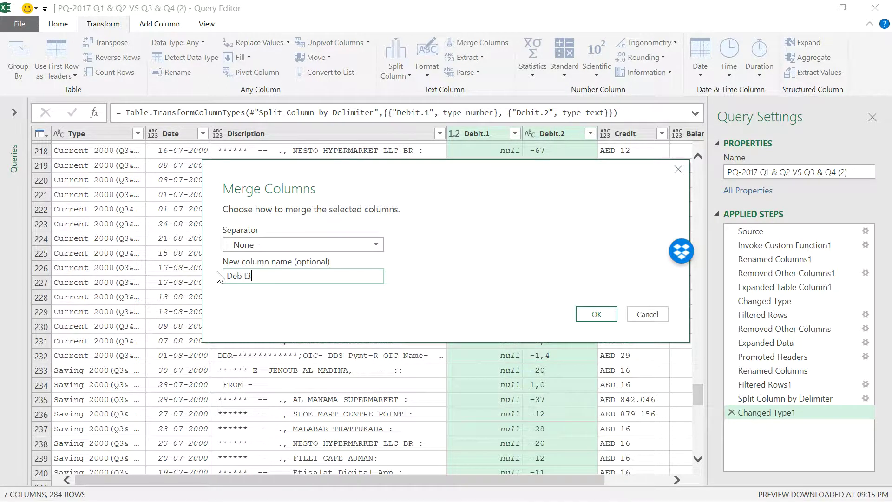
{"action": "left_click", "coordinate": [587, 316]}
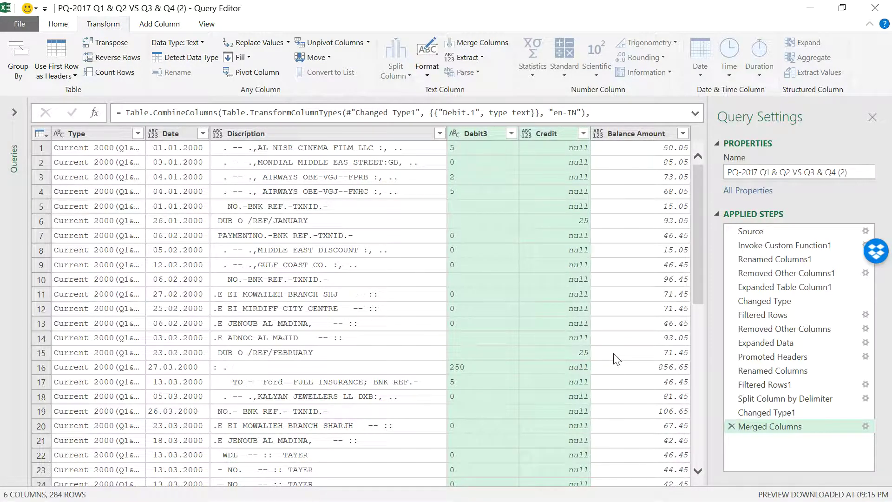
- Edit the Merged Columns applied step so the new column is named Debit
{"action": "left_click", "coordinate": [482, 134]}
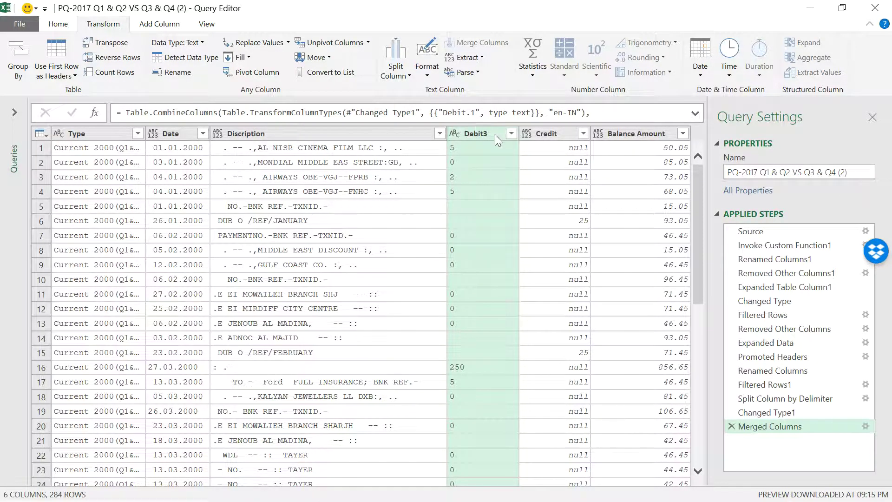
{"action": "left_click", "coordinate": [865, 425]}
{"action": "left_click", "coordinate": [276, 279]}
{"action": "key", "text": "BackSpace"}
{"action": "left_click", "coordinate": [596, 314]}
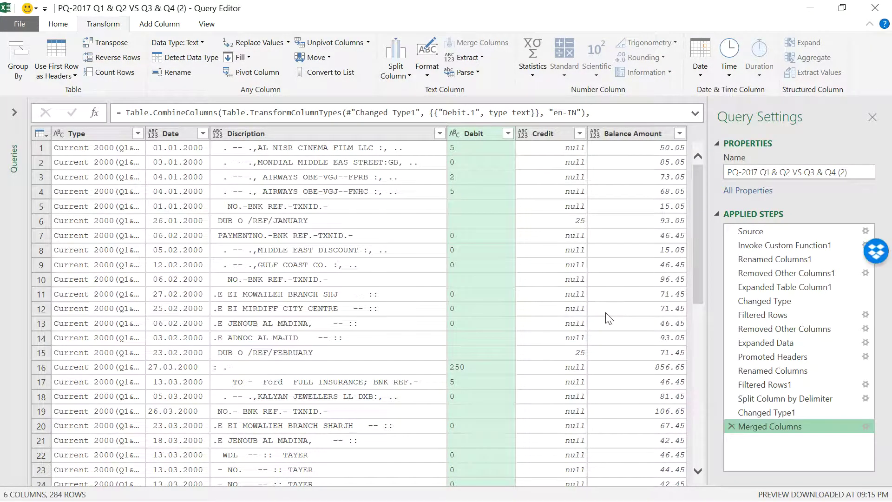
- Change the data type of the merged Debit column to Decimal Number
{"action": "scroll", "coordinate": [477, 202], "scroll_direction": "down", "scroll_amount": 6}
{"action": "scroll", "coordinate": [478, 202], "scroll_direction": "up", "scroll_amount": 6}
{"action": "left_click", "coordinate": [458, 132]}
{"action": "left_click", "coordinate": [472, 145]}
- Examine the converted Debit values across the Q1 & Q2 and Q3 & Q4 rows
{"action": "scroll", "coordinate": [469, 211], "scroll_direction": "down", "scroll_amount": 20}
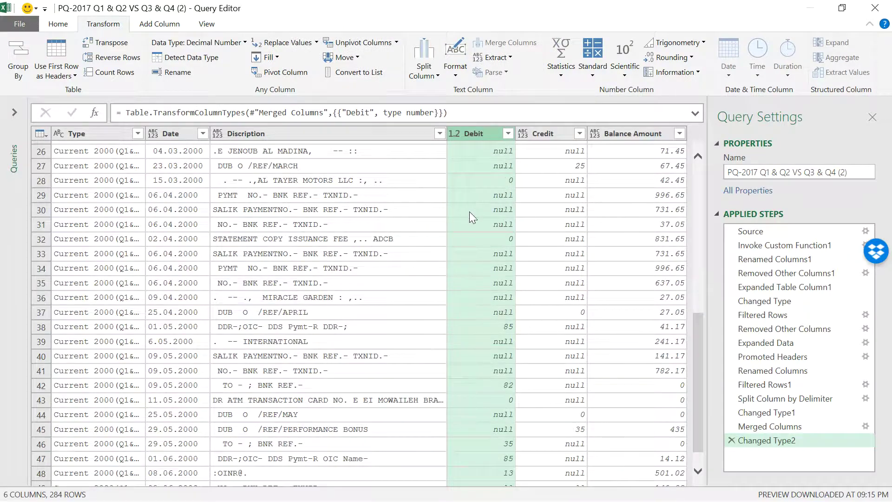
{"action": "scroll", "coordinate": [455, 230], "scroll_direction": "down", "scroll_amount": 20}
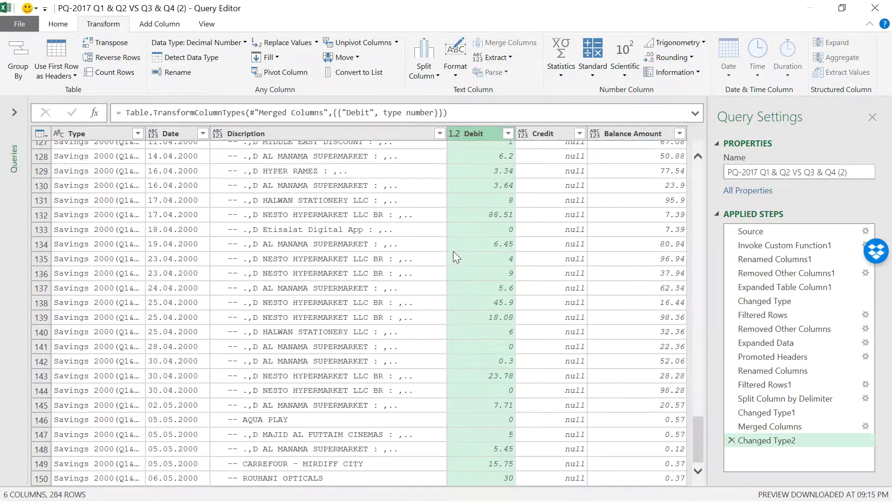
{"action": "scroll", "coordinate": [445, 283], "scroll_direction": "down", "scroll_amount": 15}
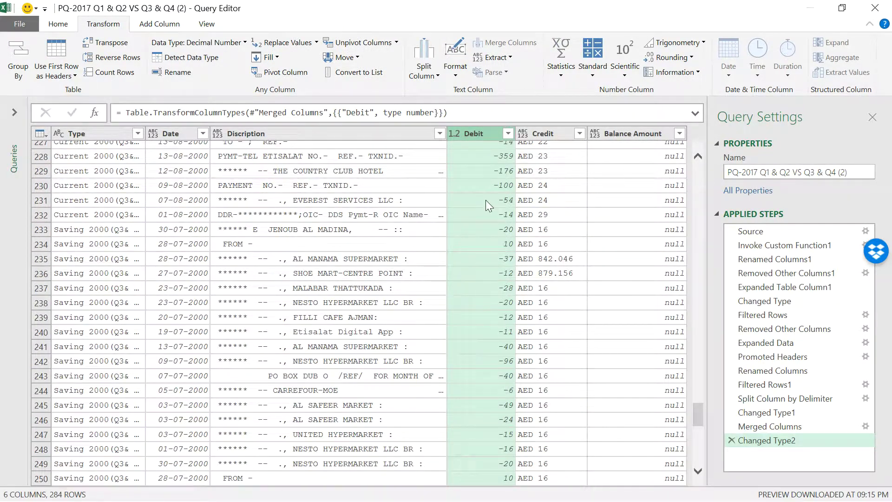
{"action": "scroll", "coordinate": [486, 200], "scroll_direction": "up", "scroll_amount": 6}
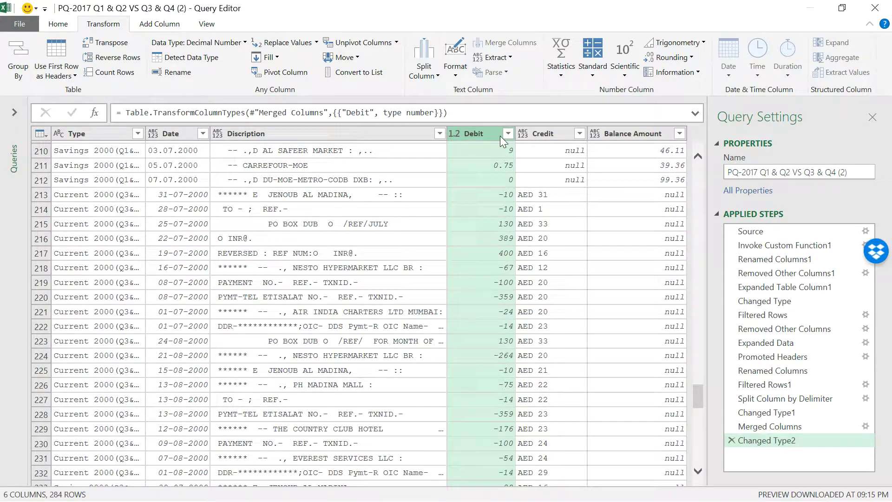
{"action": "scroll", "coordinate": [482, 222], "scroll_direction": "down", "scroll_amount": 10}
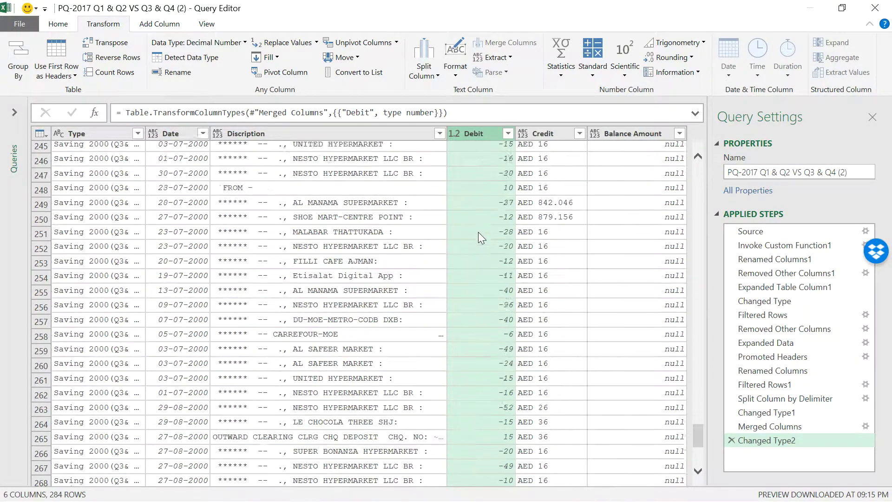
{"action": "scroll", "coordinate": [488, 220], "scroll_direction": "up", "scroll_amount": 20}
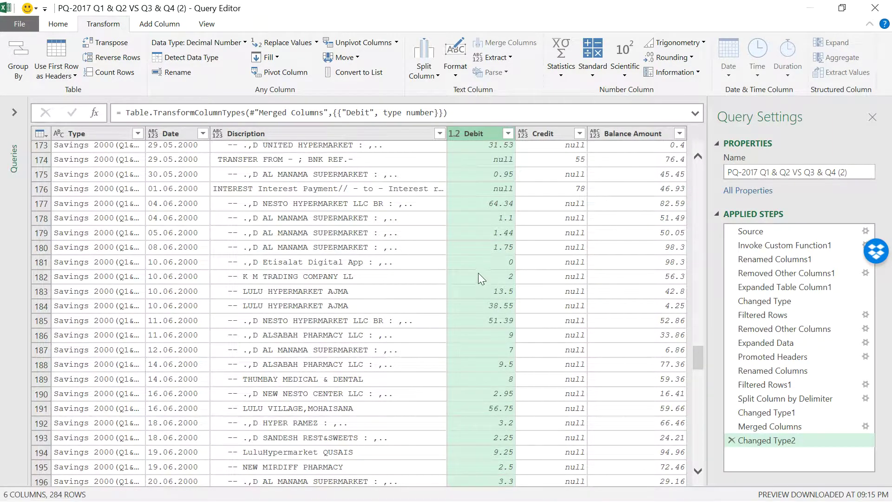
{"action": "scroll", "coordinate": [480, 251], "scroll_direction": "up", "scroll_amount": 15}
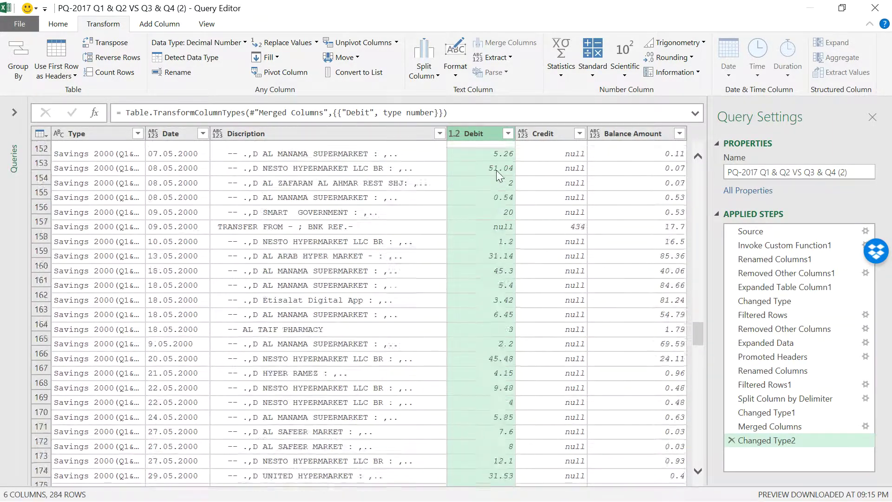
{"action": "scroll", "coordinate": [497, 170], "scroll_direction": "up", "scroll_amount": 20}
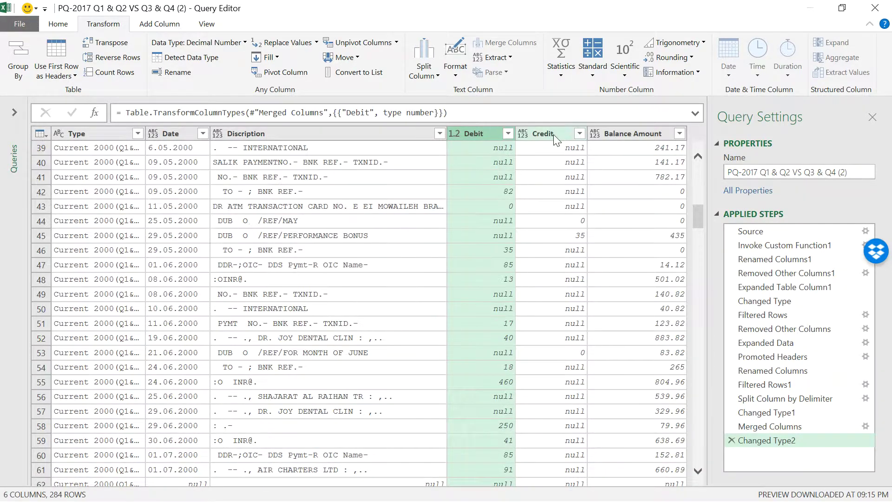
- Split the Credit column at each occurrence of the custom delimiter AED into 2 columns
{"action": "left_click", "coordinate": [553, 135]}
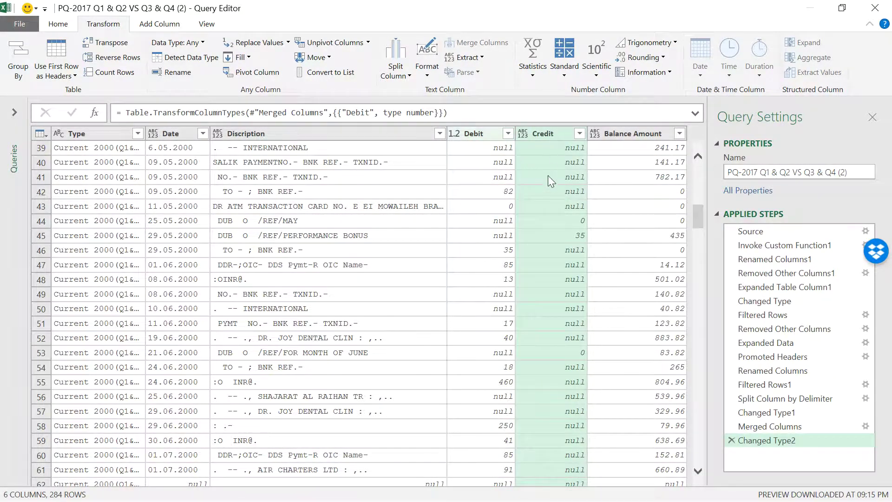
{"action": "scroll", "coordinate": [542, 247], "scroll_direction": "down", "scroll_amount": 20}
{"action": "scroll", "coordinate": [529, 302], "scroll_direction": "down", "scroll_amount": 20}
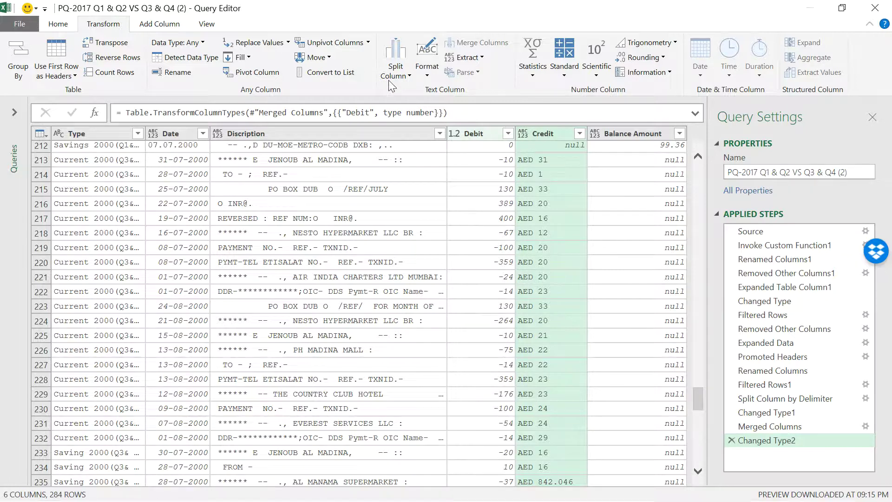
{"action": "left_click", "coordinate": [409, 77]}
{"action": "left_click", "coordinate": [334, 89]}
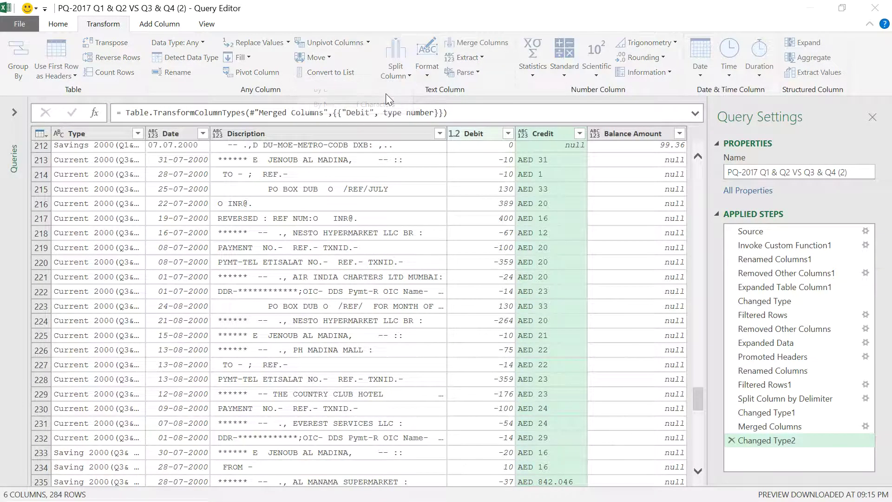
{"action": "key", "text": "Tab"}
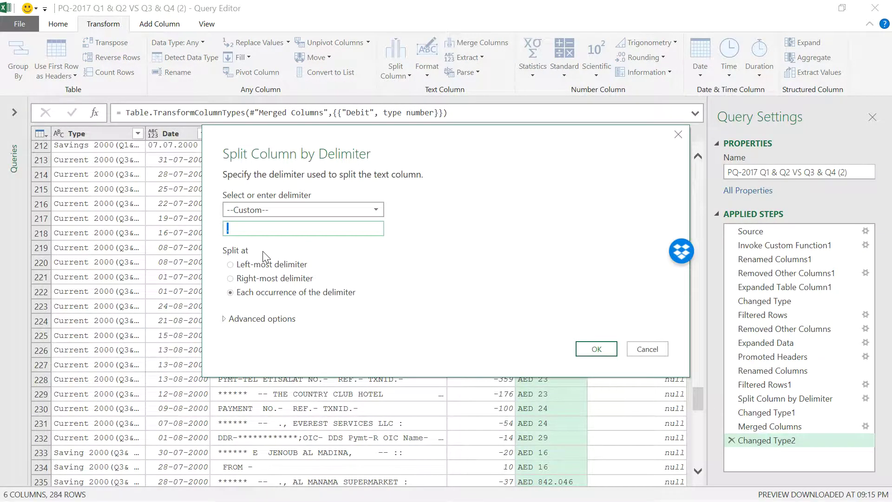
{"action": "type", "text": "aed"}
{"action": "key", "text": "BackSpace"}
{"action": "key", "text": "BackSpace"}
{"action": "key", "text": "BackSpace"}
{"action": "key", "text": "Caps_Lock"}
{"action": "type", "text": "AED"}
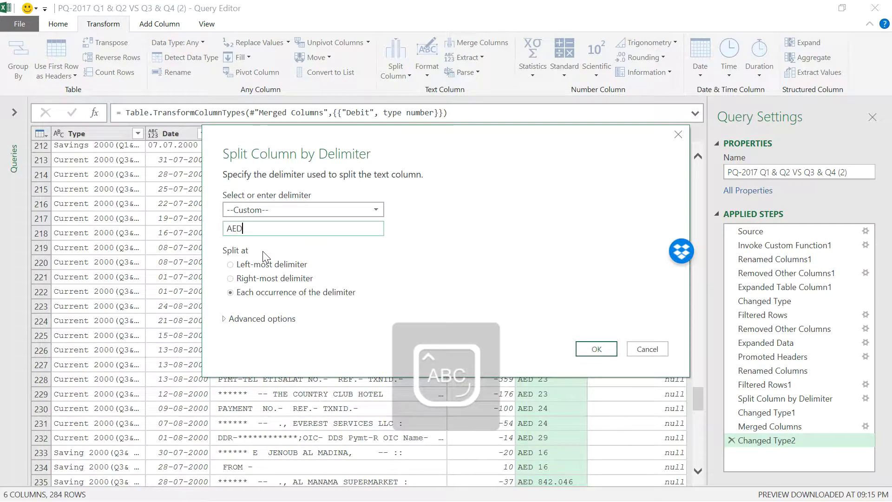
{"action": "left_click", "coordinate": [257, 318]}
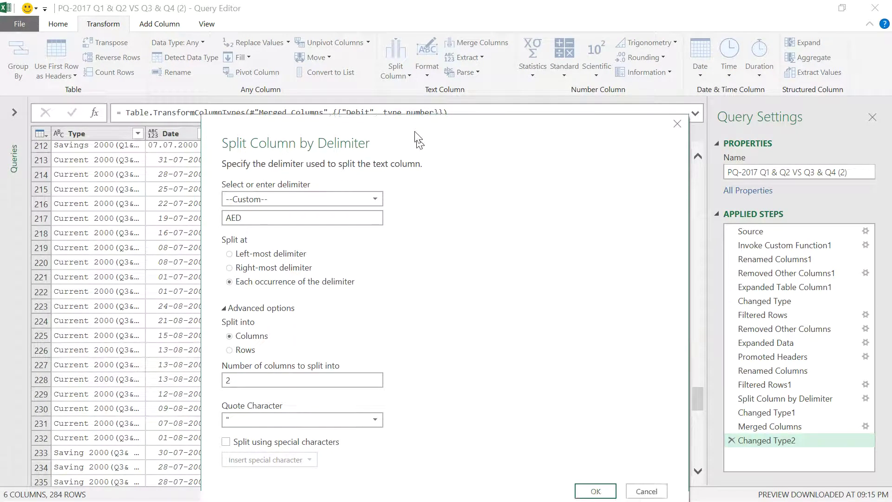
{"action": "left_click", "coordinate": [595, 436]}
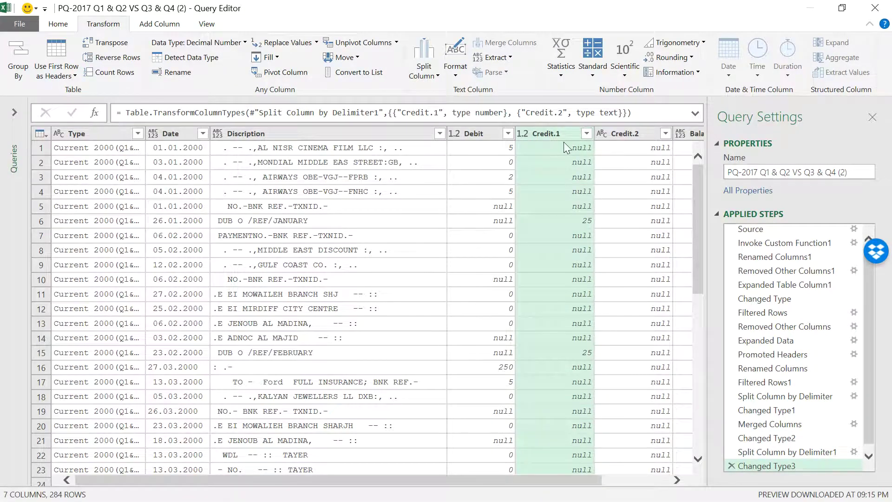
- Check the split credit values and merge Credit.1 and Credit.2 without a separator into a column named Credit
{"action": "scroll", "coordinate": [603, 251], "scroll_direction": "down", "scroll_amount": 20}
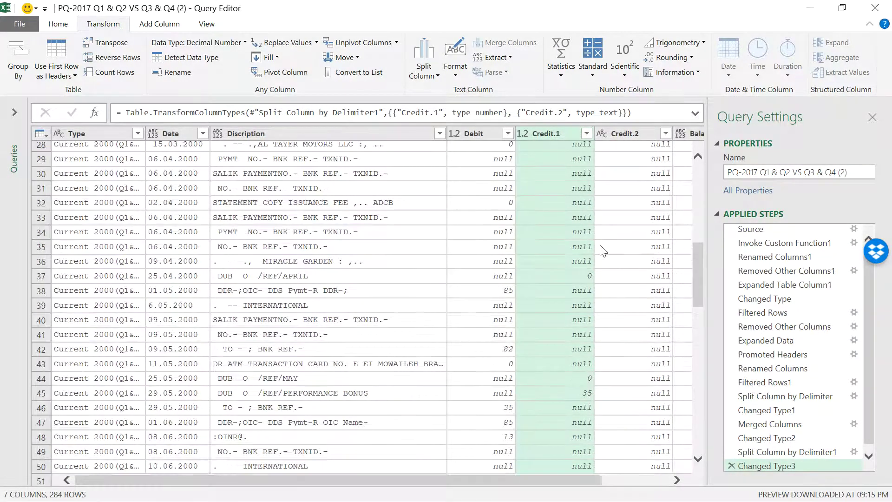
{"action": "scroll", "coordinate": [603, 251], "scroll_direction": "down", "scroll_amount": 20}
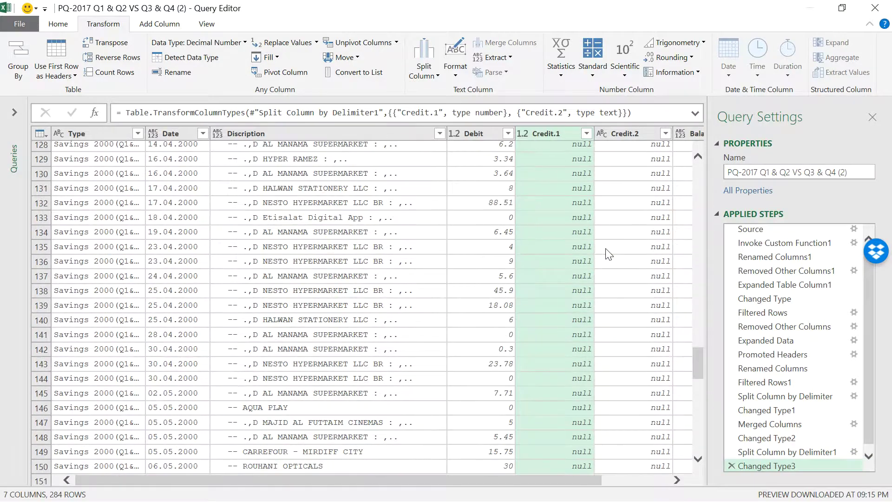
{"action": "scroll", "coordinate": [608, 259], "scroll_direction": "down", "scroll_amount": 15}
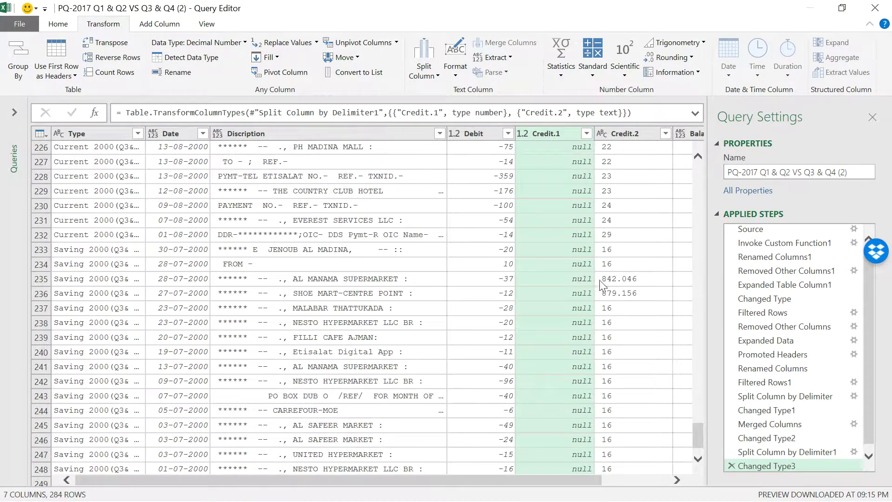
{"action": "scroll", "coordinate": [579, 356], "scroll_direction": "up", "scroll_amount": 10}
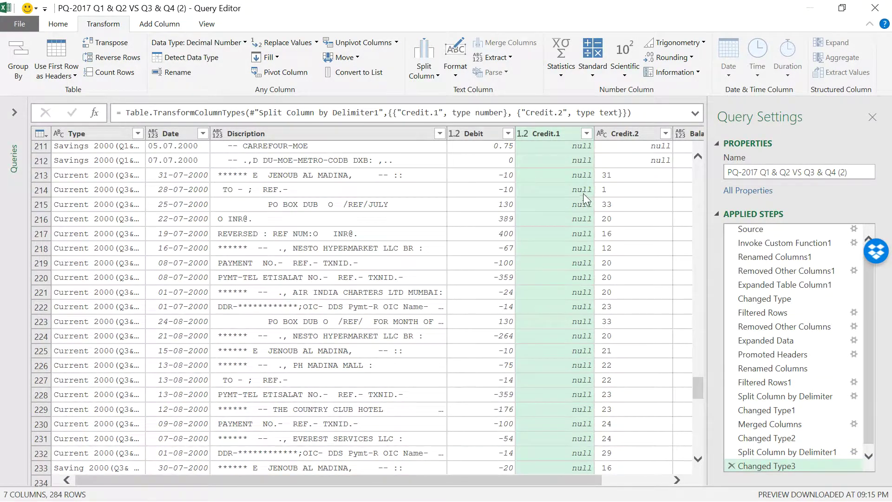
{"action": "left_click", "coordinate": [622, 136], "text": "ctrl"}
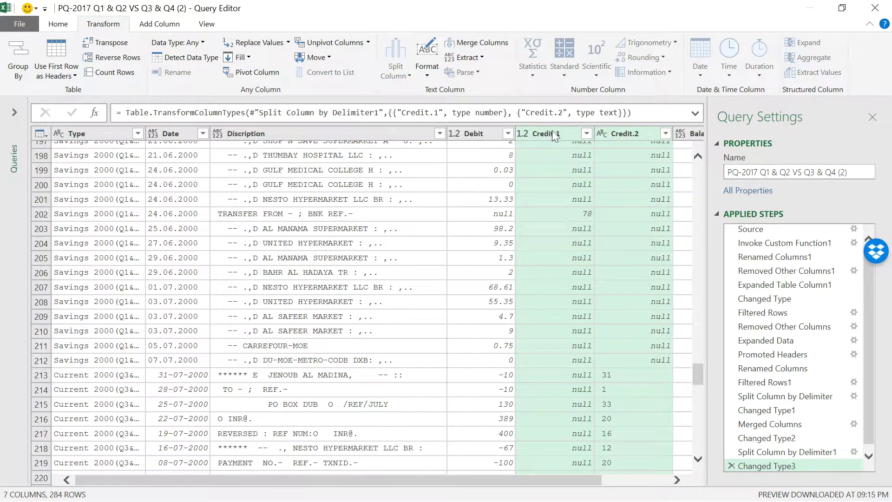
{"action": "left_click", "coordinate": [484, 43]}
{"action": "key", "text": "Tab"}
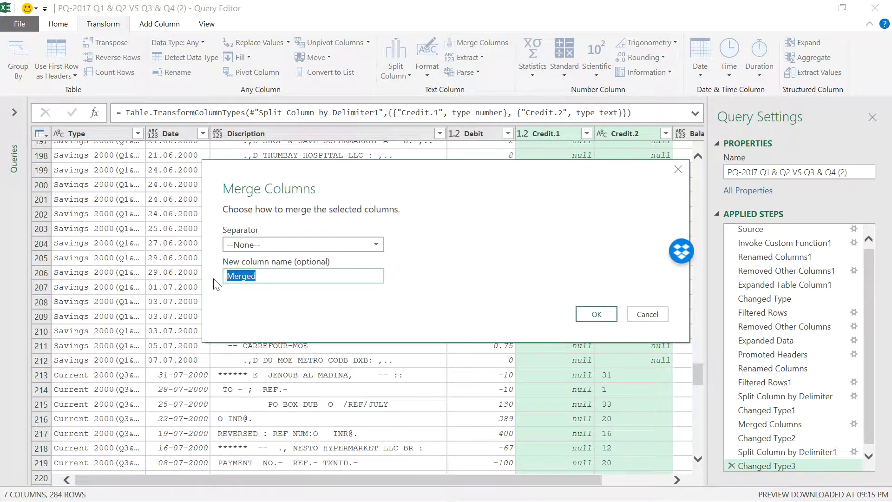
{"action": "type", "text": "C"}
{"action": "key", "text": "Caps_Lock"}
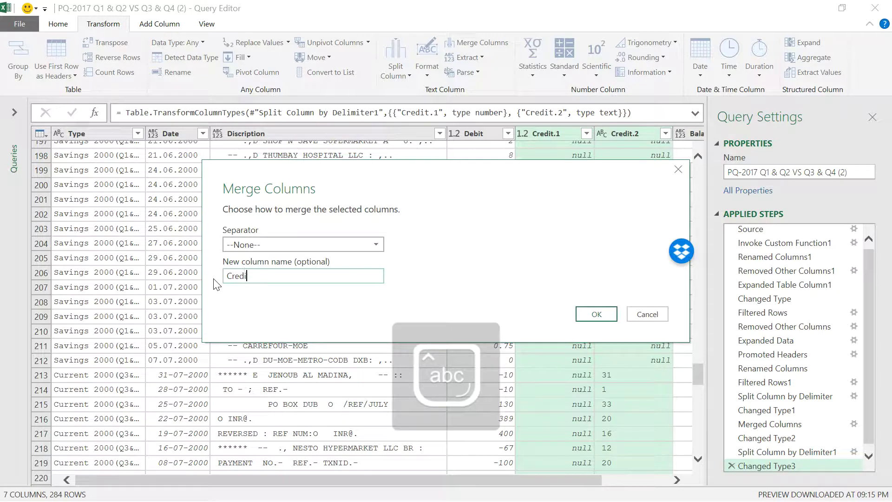
{"action": "left_click", "coordinate": [604, 318]}
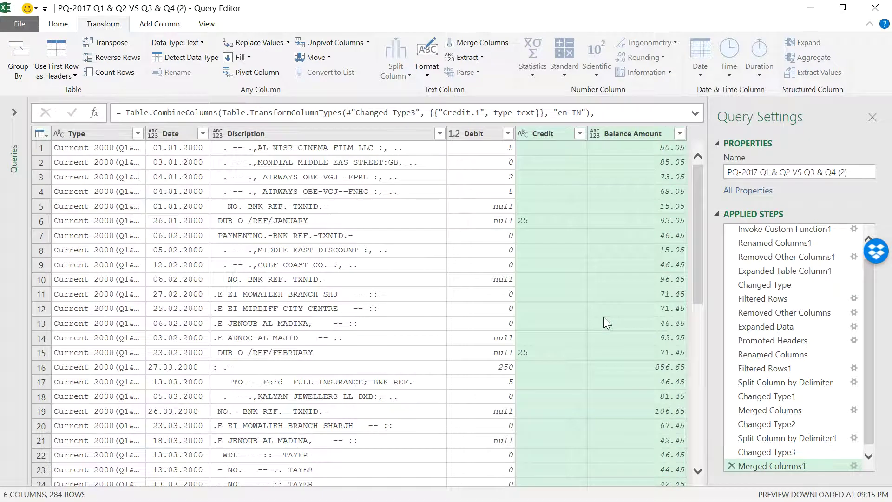
{"action": "scroll", "coordinate": [539, 172], "scroll_direction": "down", "scroll_amount": 10}
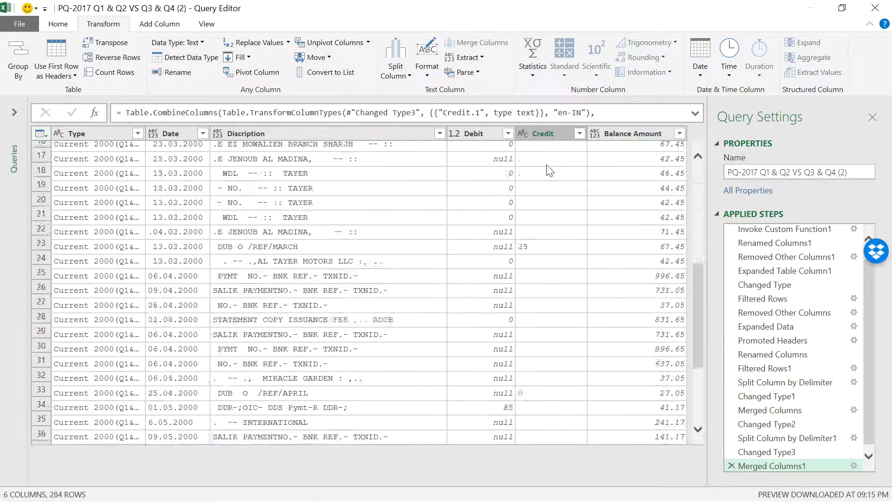
- Change the data type of the merged Credit column to Decimal Number
{"action": "scroll", "coordinate": [548, 174], "scroll_direction": "down", "scroll_amount": 17}
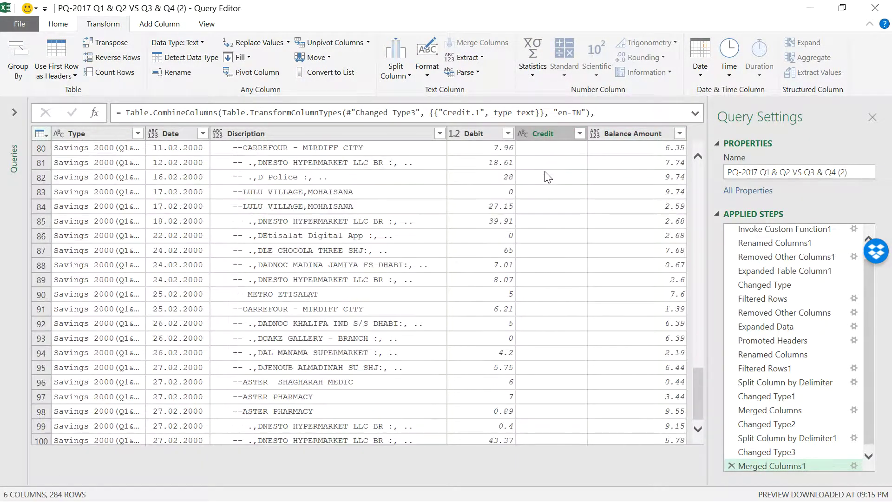
{"action": "scroll", "coordinate": [547, 177], "scroll_direction": "down", "scroll_amount": 12}
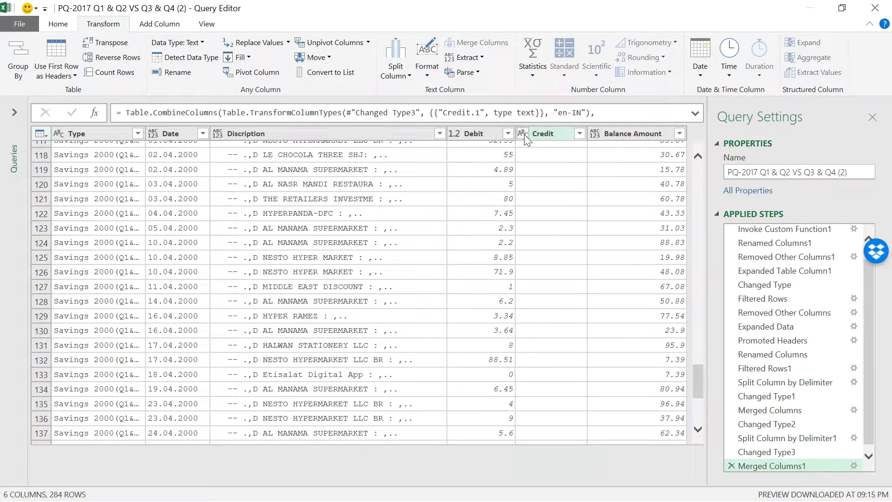
{"action": "left_click", "coordinate": [524, 133]}
{"action": "left_click", "coordinate": [532, 148]}
- Examine the converted Credit and Debit values across the Q1 & Q2 and Q3 & Q4 rows of the current and savings accounts
{"action": "scroll", "coordinate": [539, 167], "scroll_direction": "down", "scroll_amount": 9}
{"action": "scroll", "coordinate": [538, 179], "scroll_direction": "down", "scroll_amount": 20}
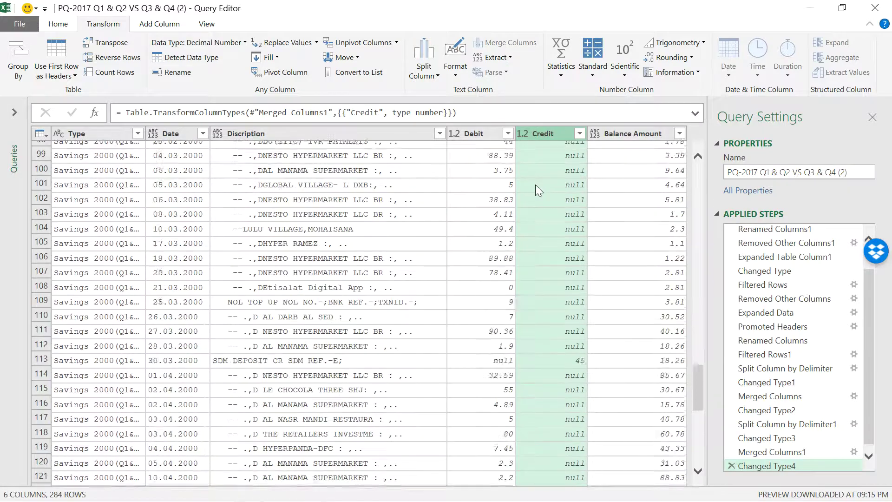
{"action": "scroll", "coordinate": [535, 192], "scroll_direction": "down", "scroll_amount": 20}
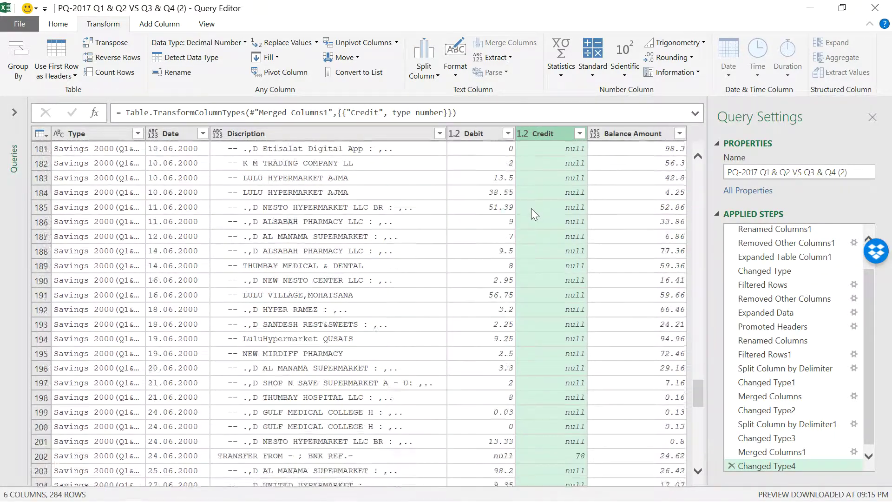
{"action": "scroll", "coordinate": [537, 288], "scroll_direction": "down", "scroll_amount": 1}
{"action": "scroll", "coordinate": [569, 321], "scroll_direction": "down", "scroll_amount": 13}
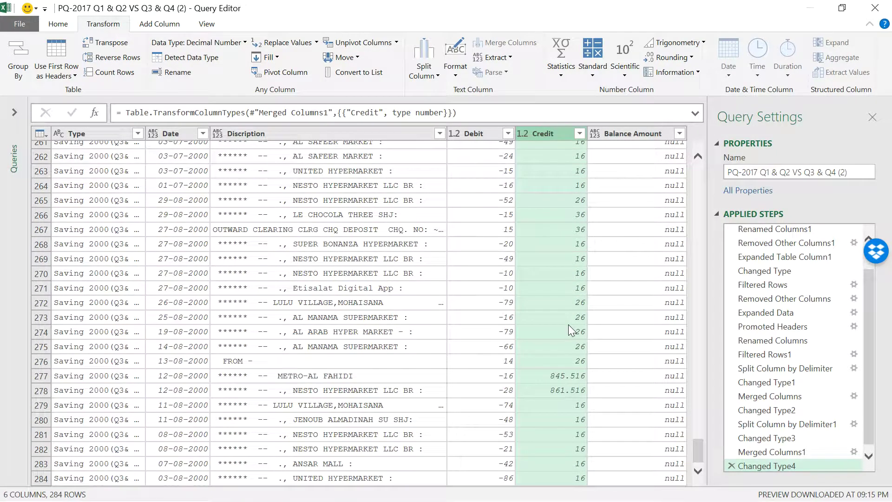
{"action": "scroll", "coordinate": [507, 195], "scroll_direction": "up", "scroll_amount": 20}
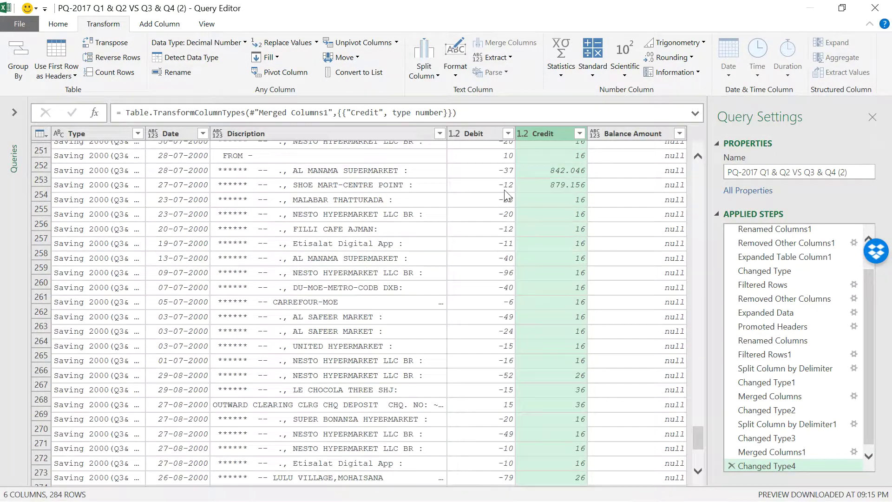
{"action": "scroll", "coordinate": [507, 165], "scroll_direction": "up", "scroll_amount": 15}
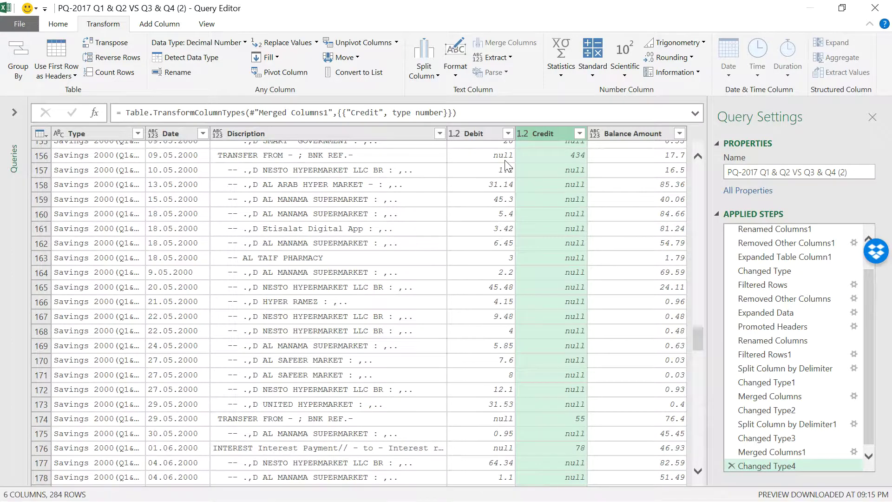
{"action": "scroll", "coordinate": [503, 168], "scroll_direction": "up", "scroll_amount": 11}
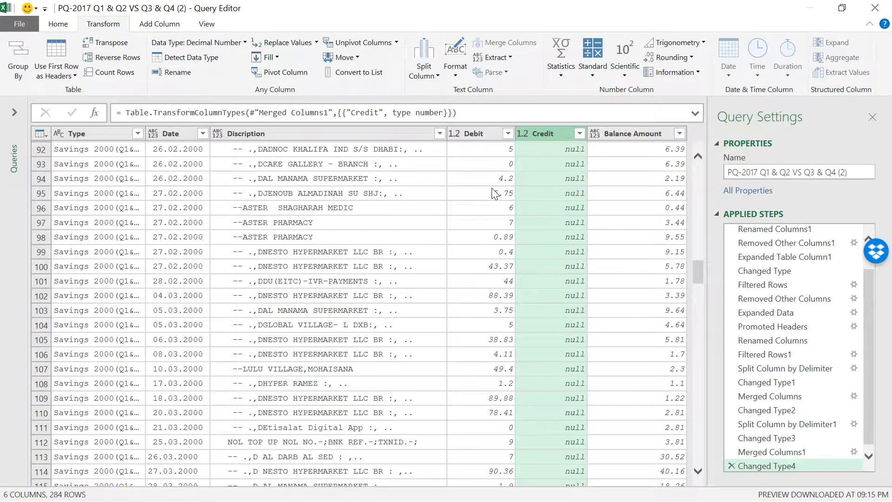
{"action": "scroll", "coordinate": [495, 193], "scroll_direction": "down", "scroll_amount": 20}
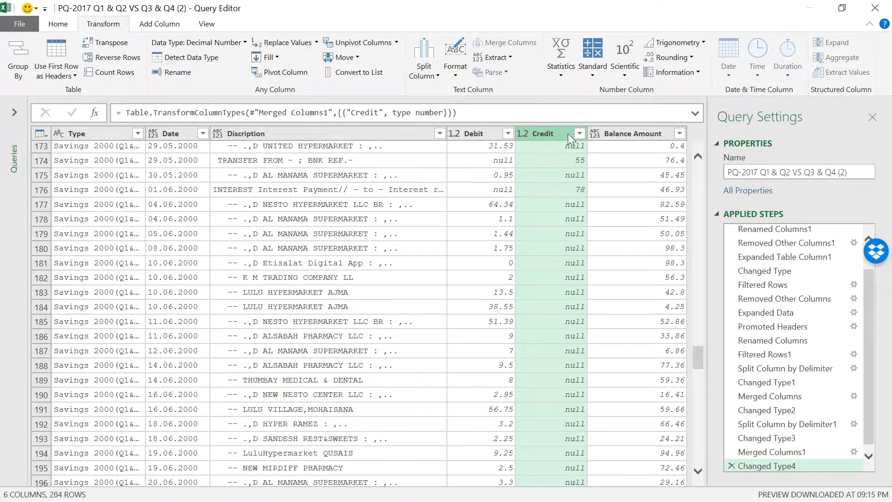
{"action": "scroll", "coordinate": [542, 213], "scroll_direction": "down", "scroll_amount": 20}
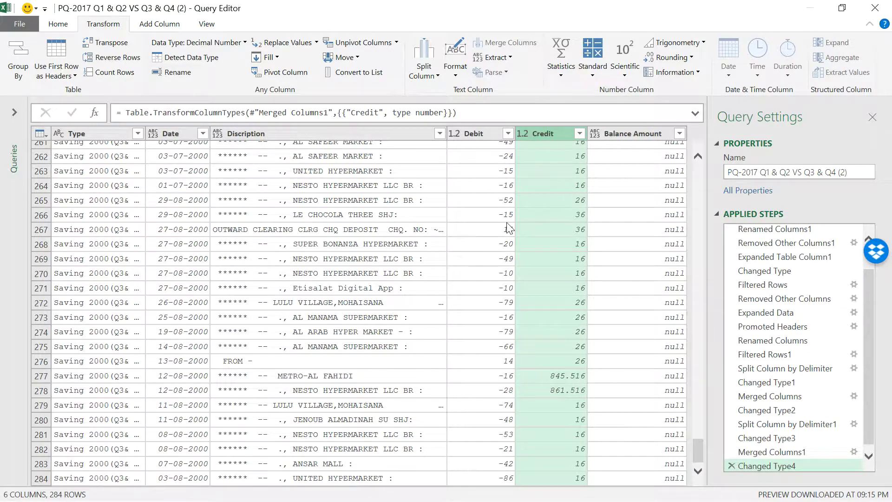
{"action": "scroll", "coordinate": [539, 185], "scroll_direction": "up", "scroll_amount": 20}
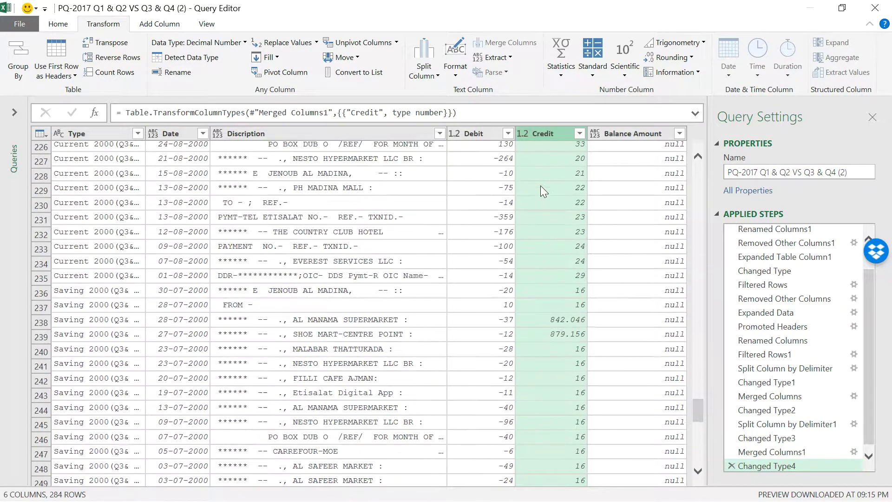
{"action": "scroll", "coordinate": [535, 179], "scroll_direction": "up", "scroll_amount": 15}
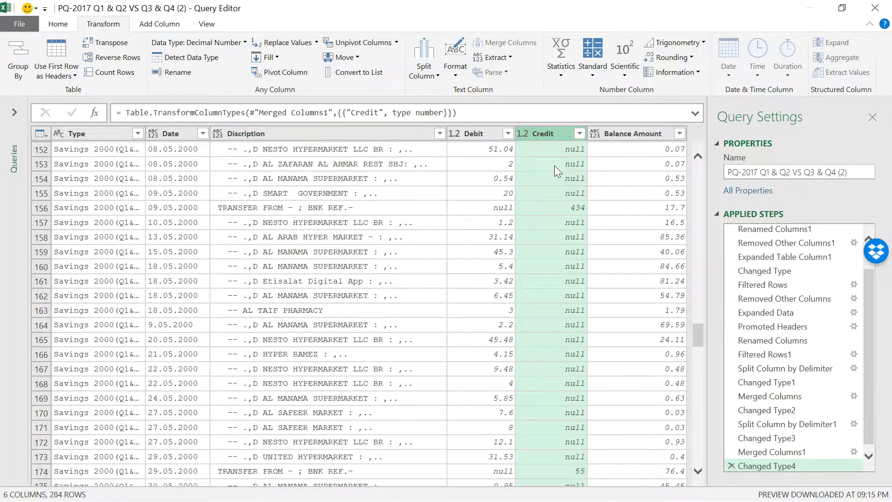
{"action": "scroll", "coordinate": [554, 165], "scroll_direction": "up", "scroll_amount": 15}
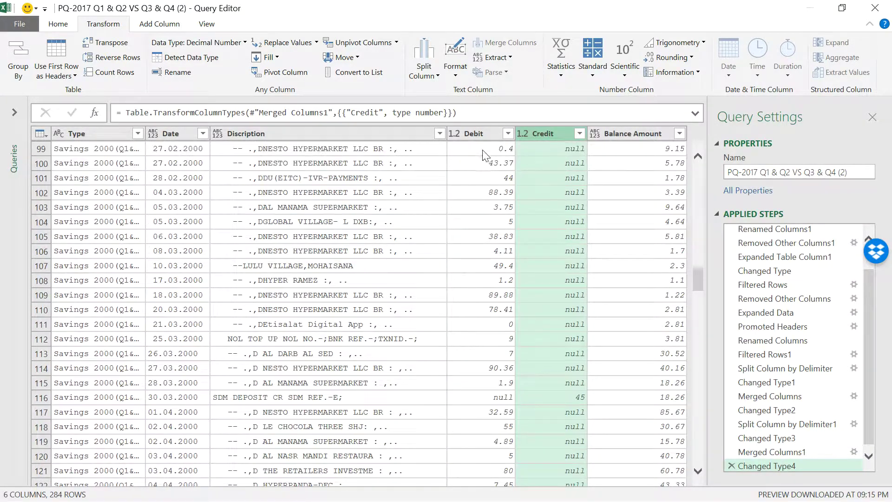
{"action": "left_click", "coordinate": [474, 137]}
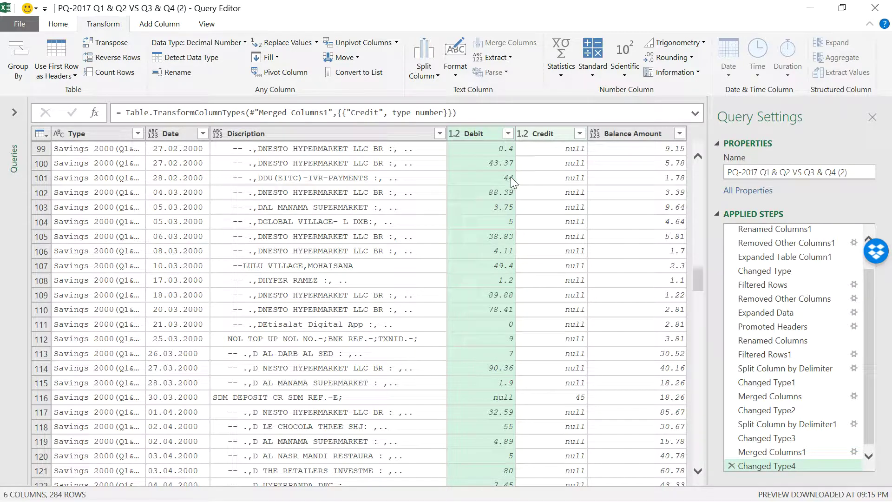
{"action": "scroll", "coordinate": [495, 160], "scroll_direction": "up", "scroll_amount": 13}
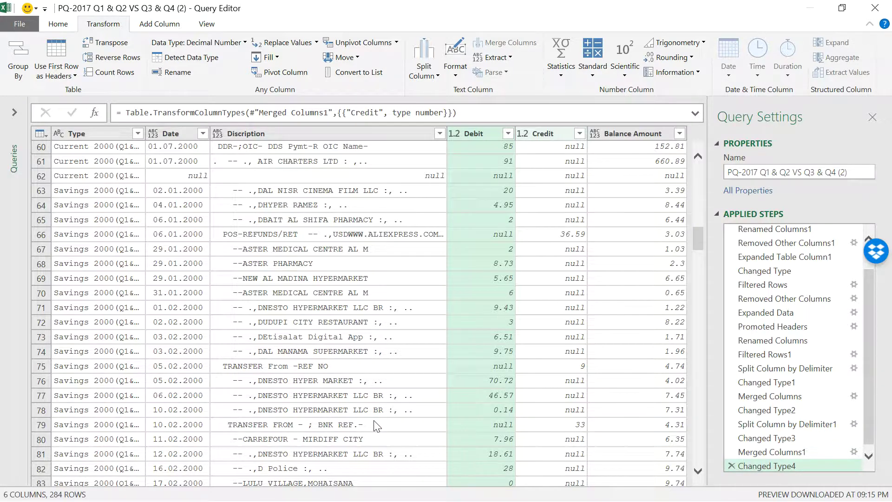
{"action": "key", "text": "alt+Tab"}
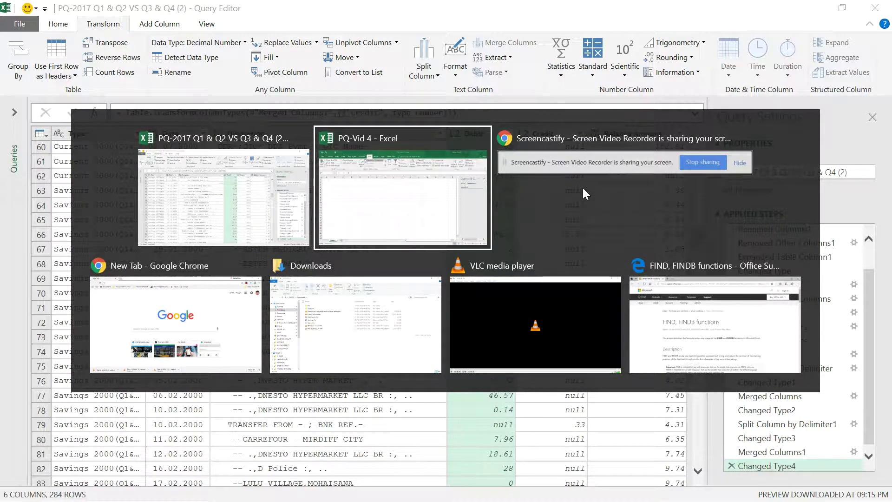
{"action": "left_click", "coordinate": [585, 163]}
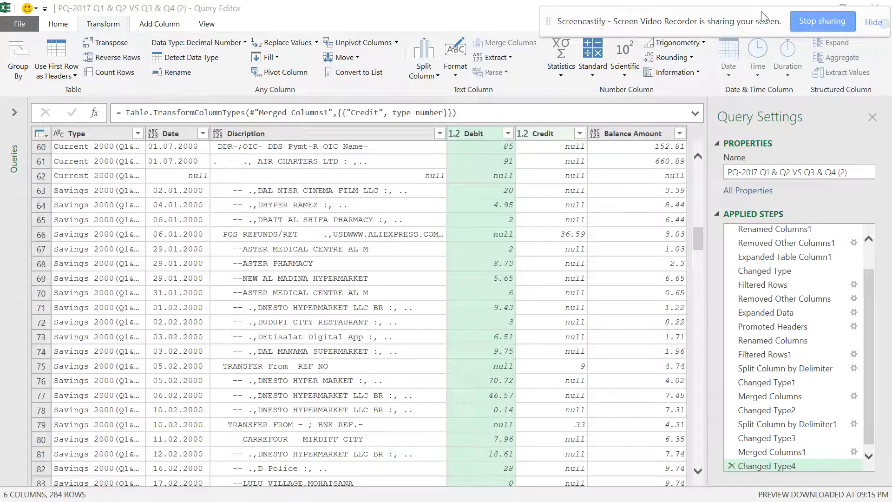
{"action": "left_click_drag", "start_coordinate": [761, 12], "coordinate": [637, 21]}
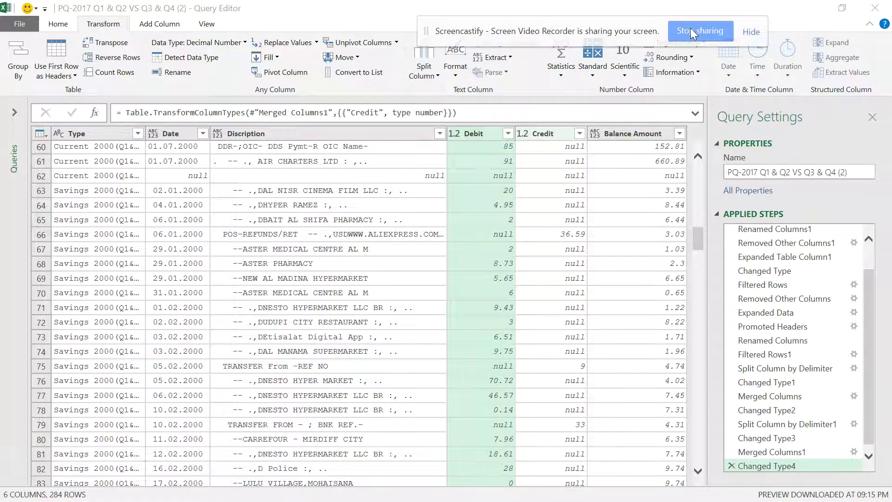